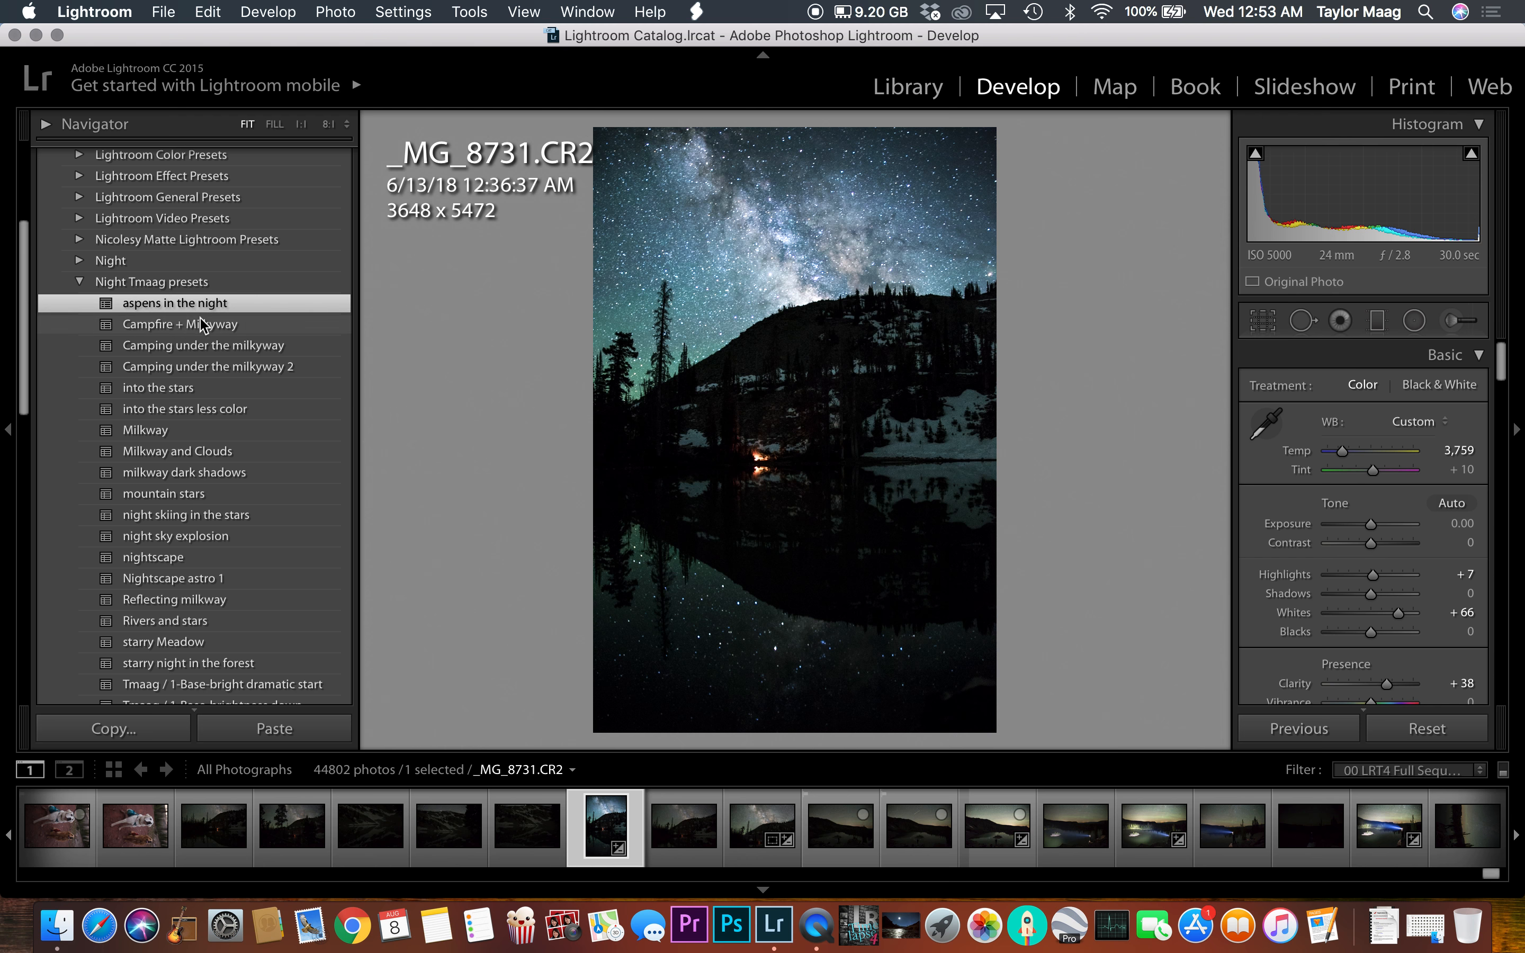
Step: Preview the Night Tmaag presets on the photo one after another, ending with into the stars less color
left_click(199, 323)
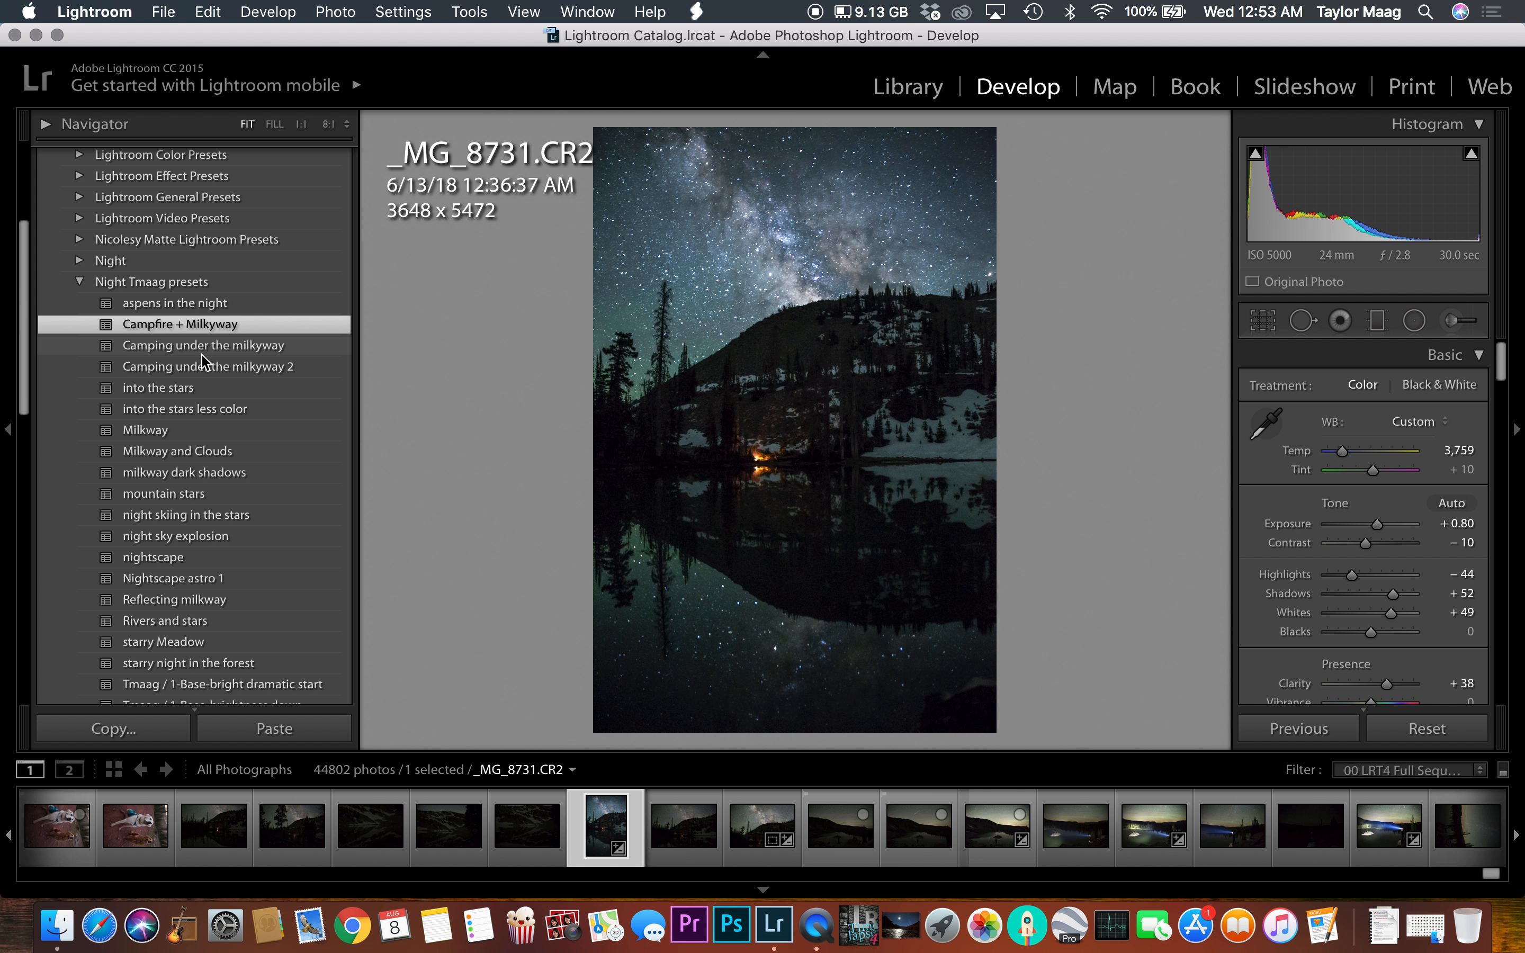
left_click(203, 347)
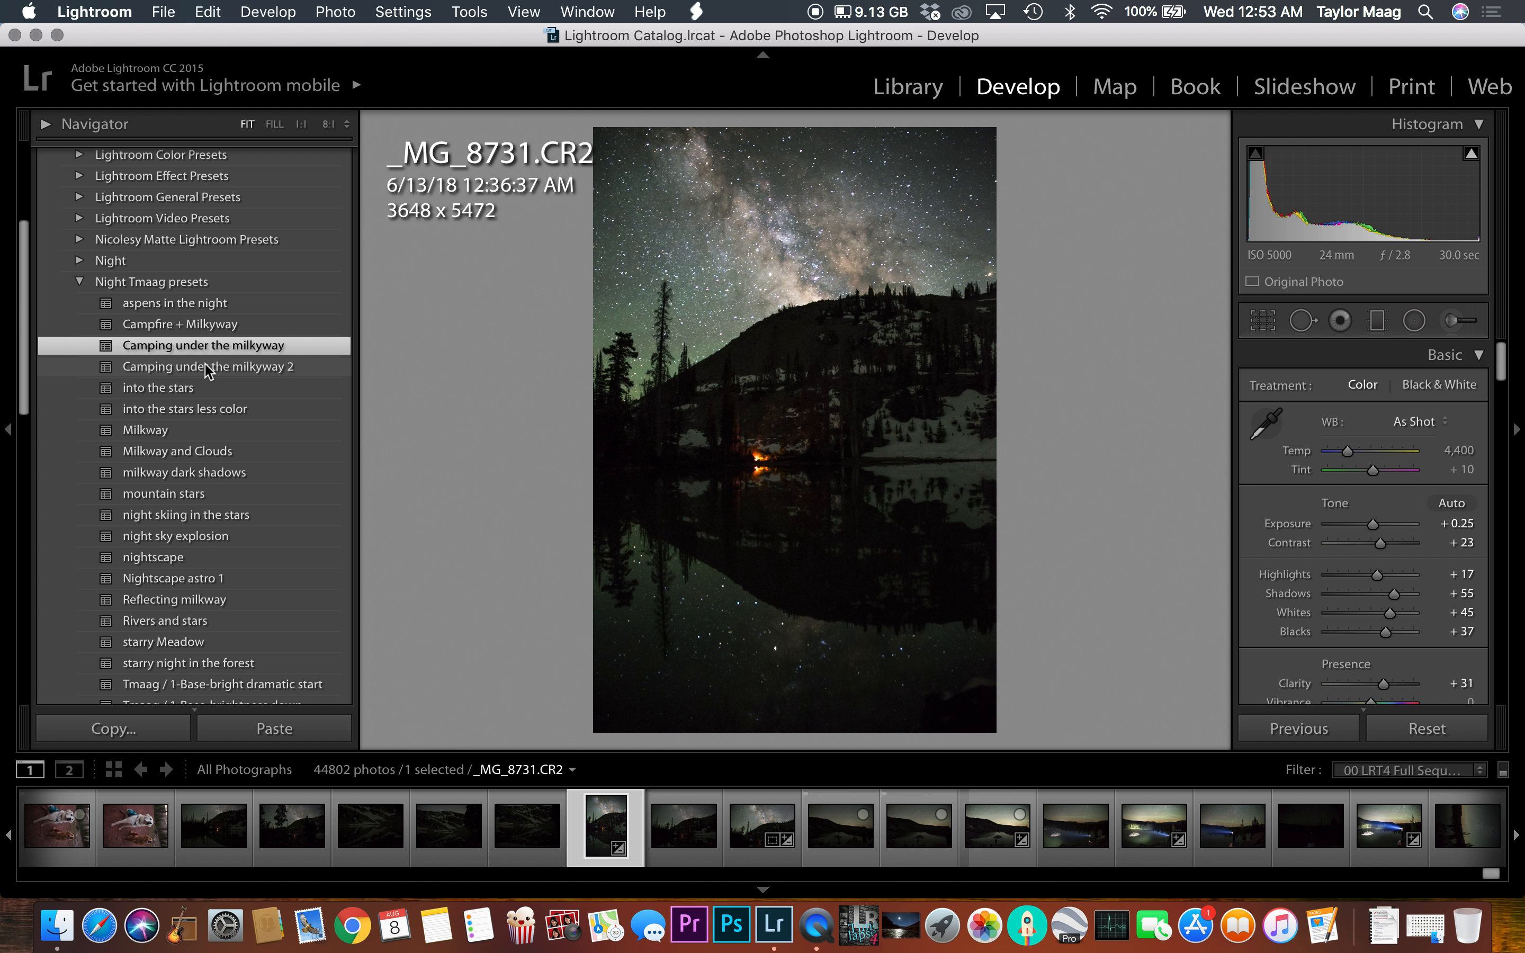
left_click(205, 366)
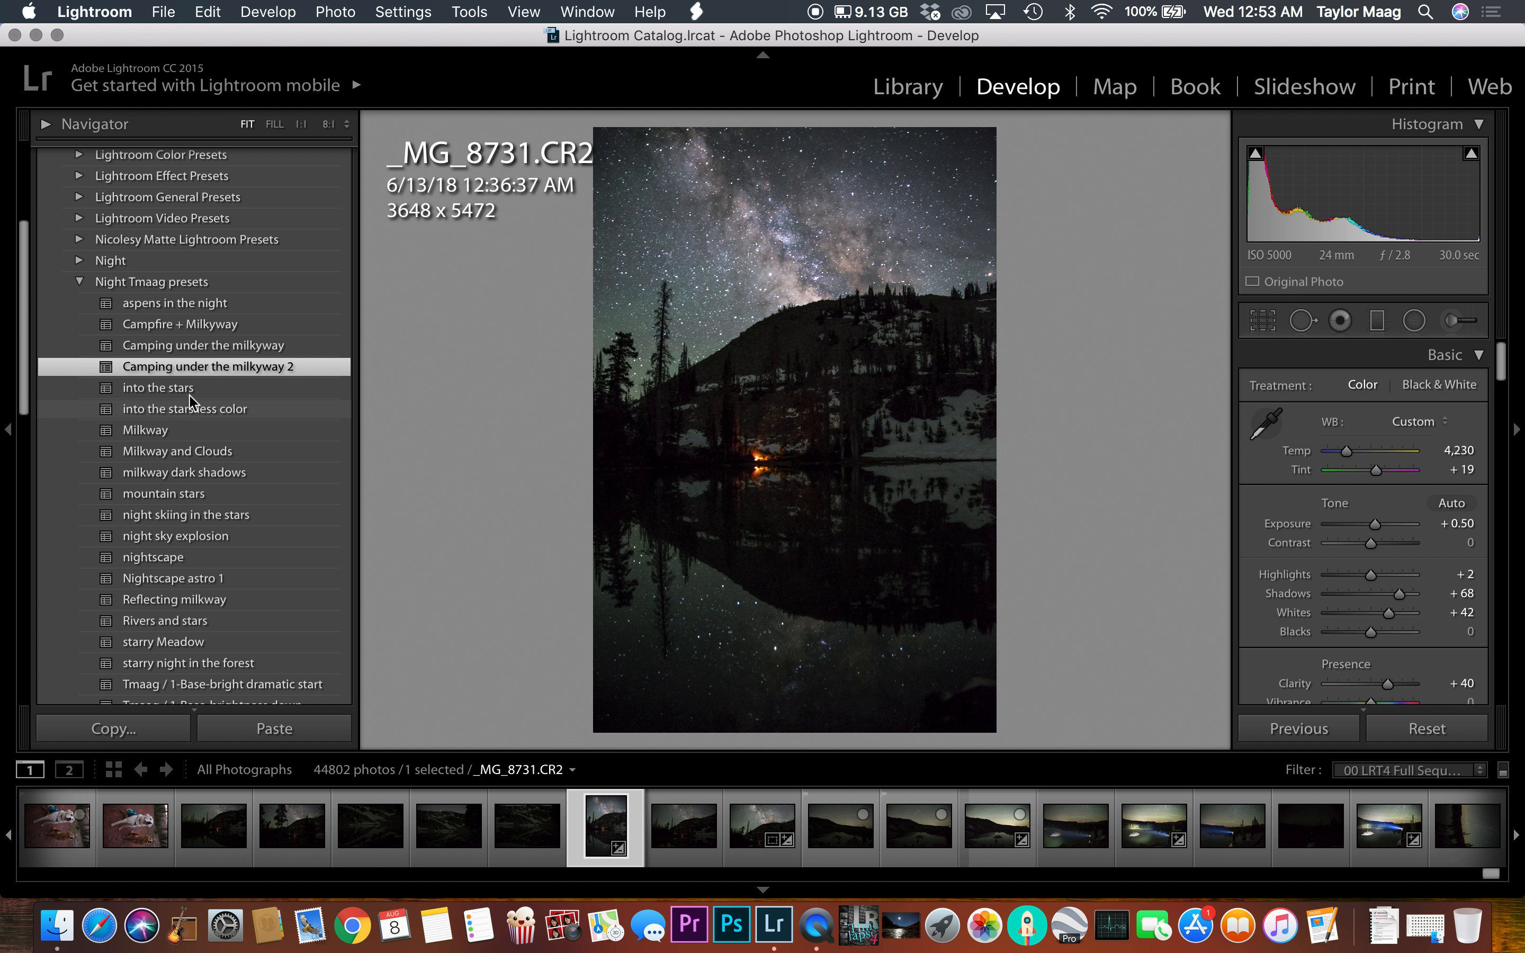
left_click(193, 389)
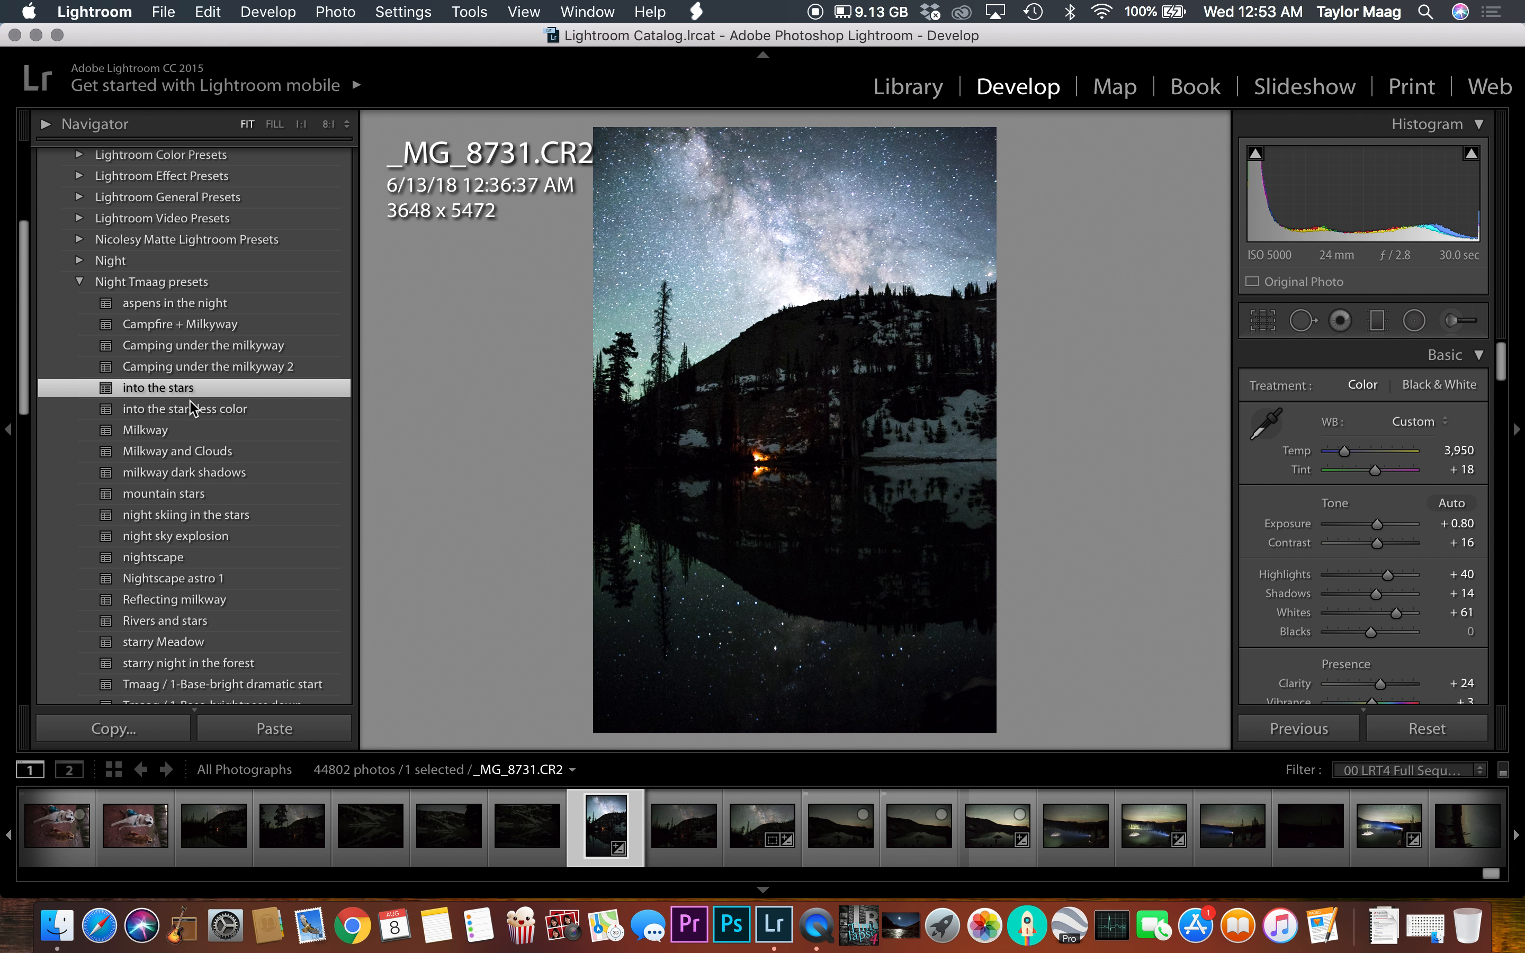
left_click(192, 408)
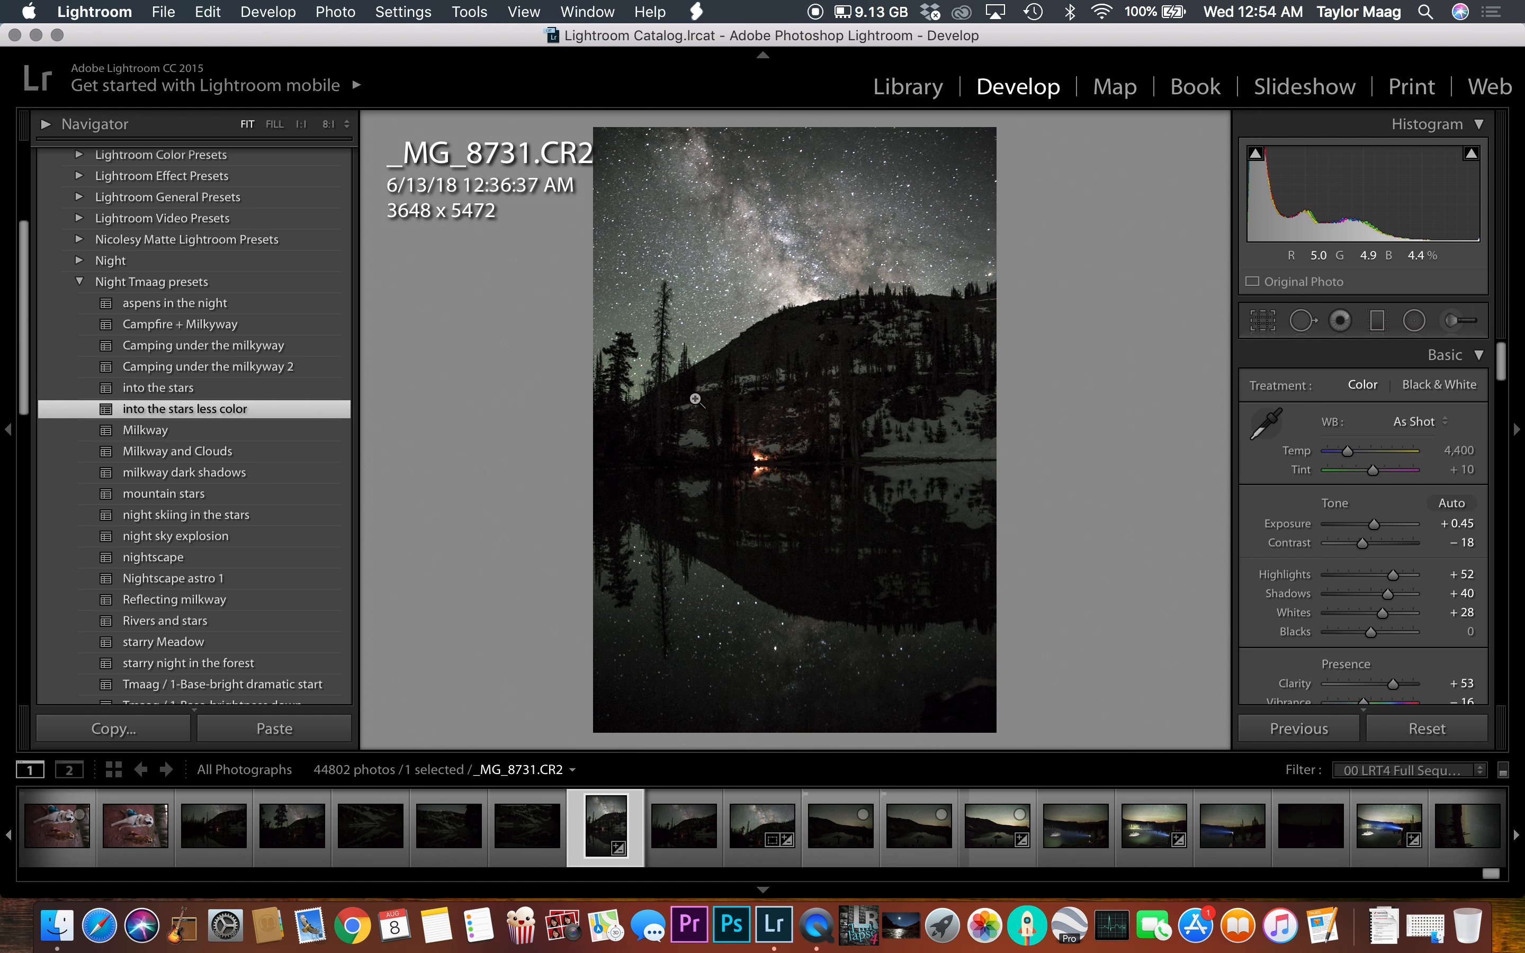
Step: Reset all develop settings of the photo
scroll(265, 453, "down", 5)
scroll(258, 458, "down", 9)
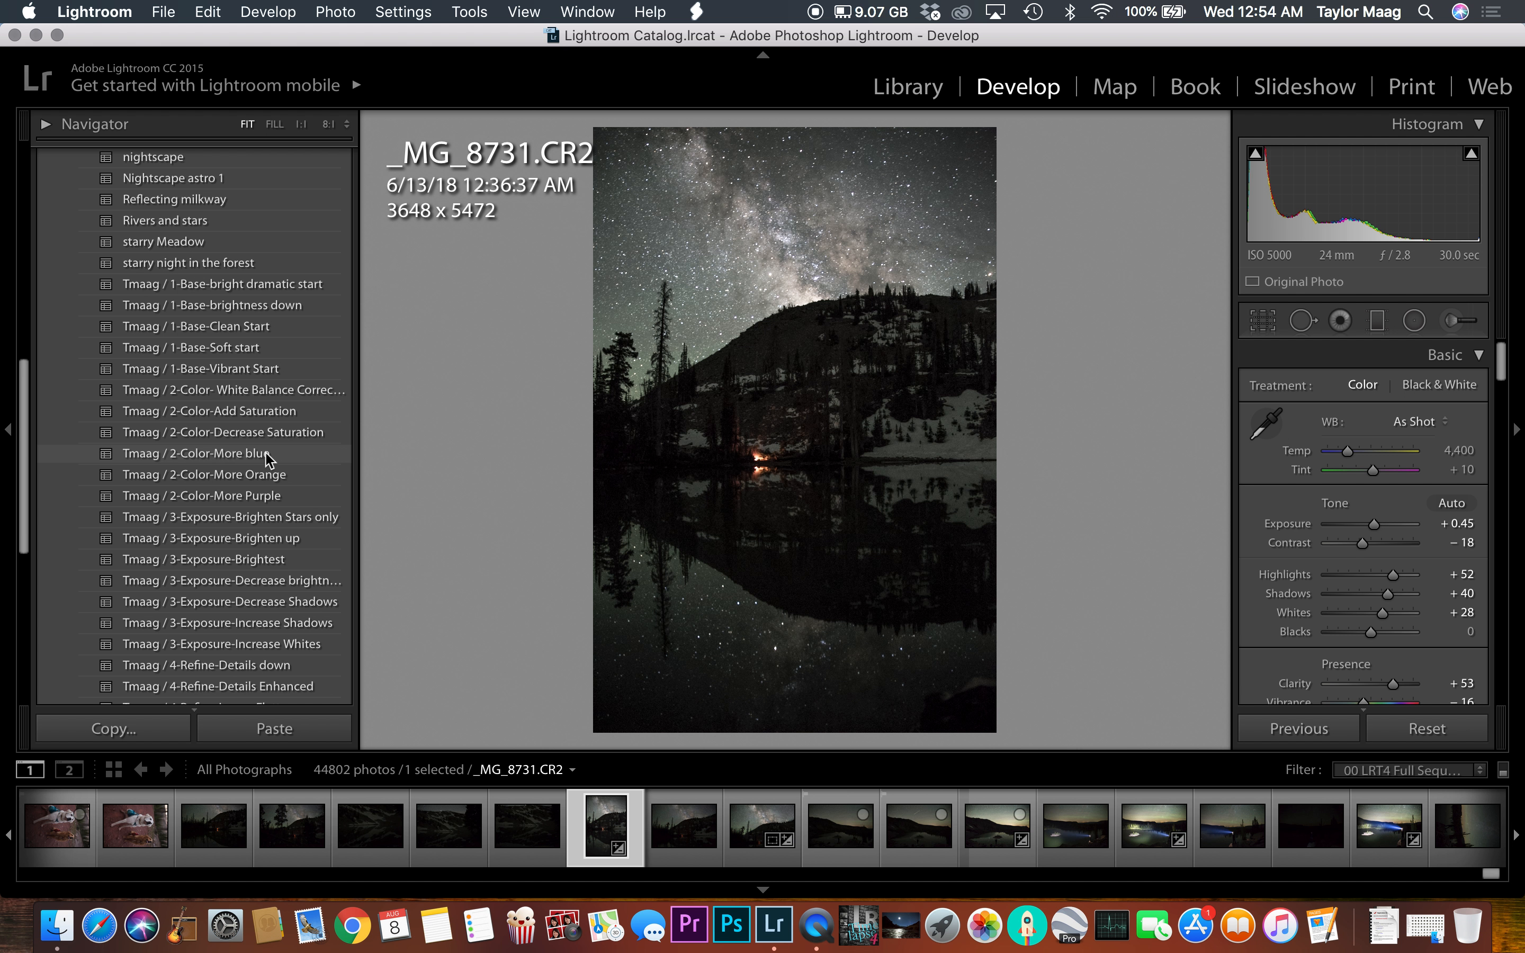
scroll(218, 439, "down", 4)
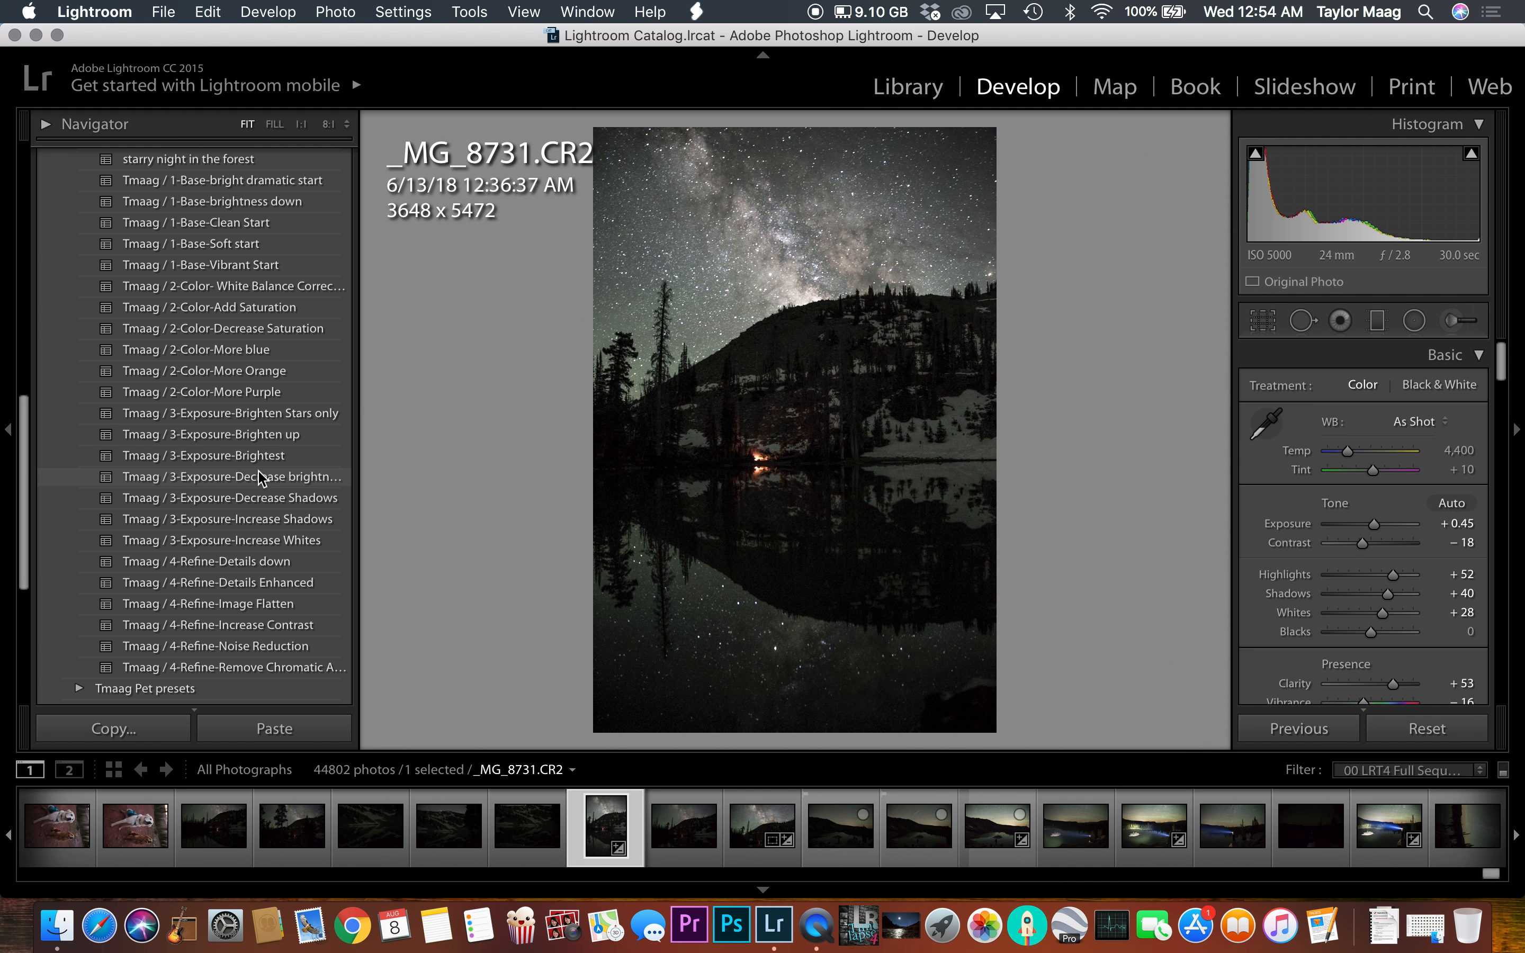
scroll(249, 334, "up", 3)
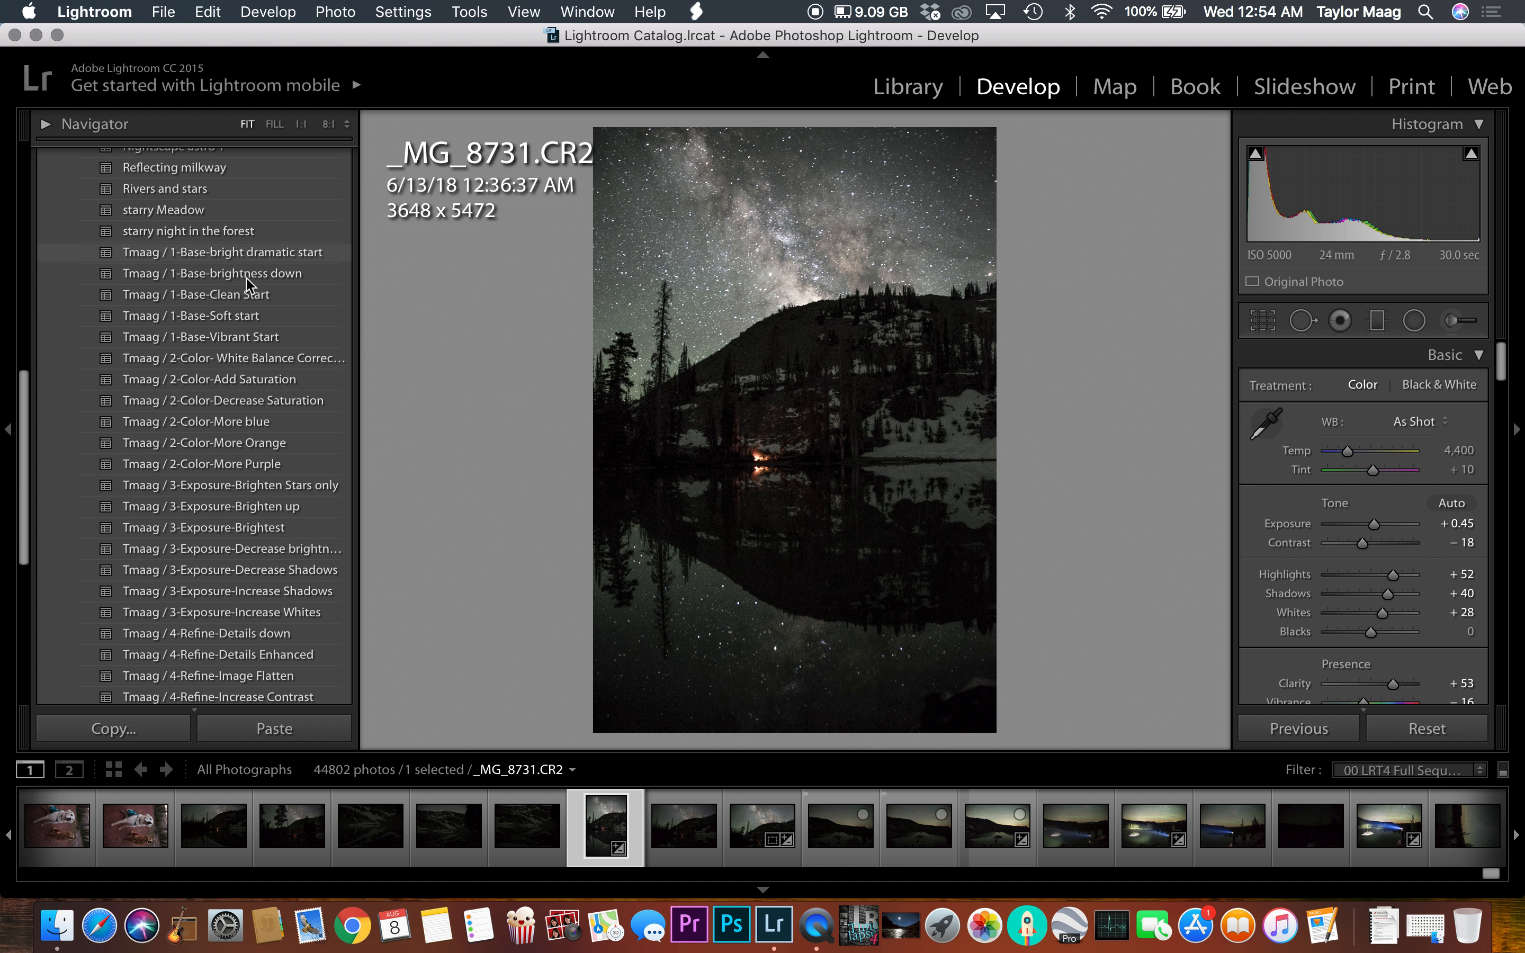
left_click(1438, 728)
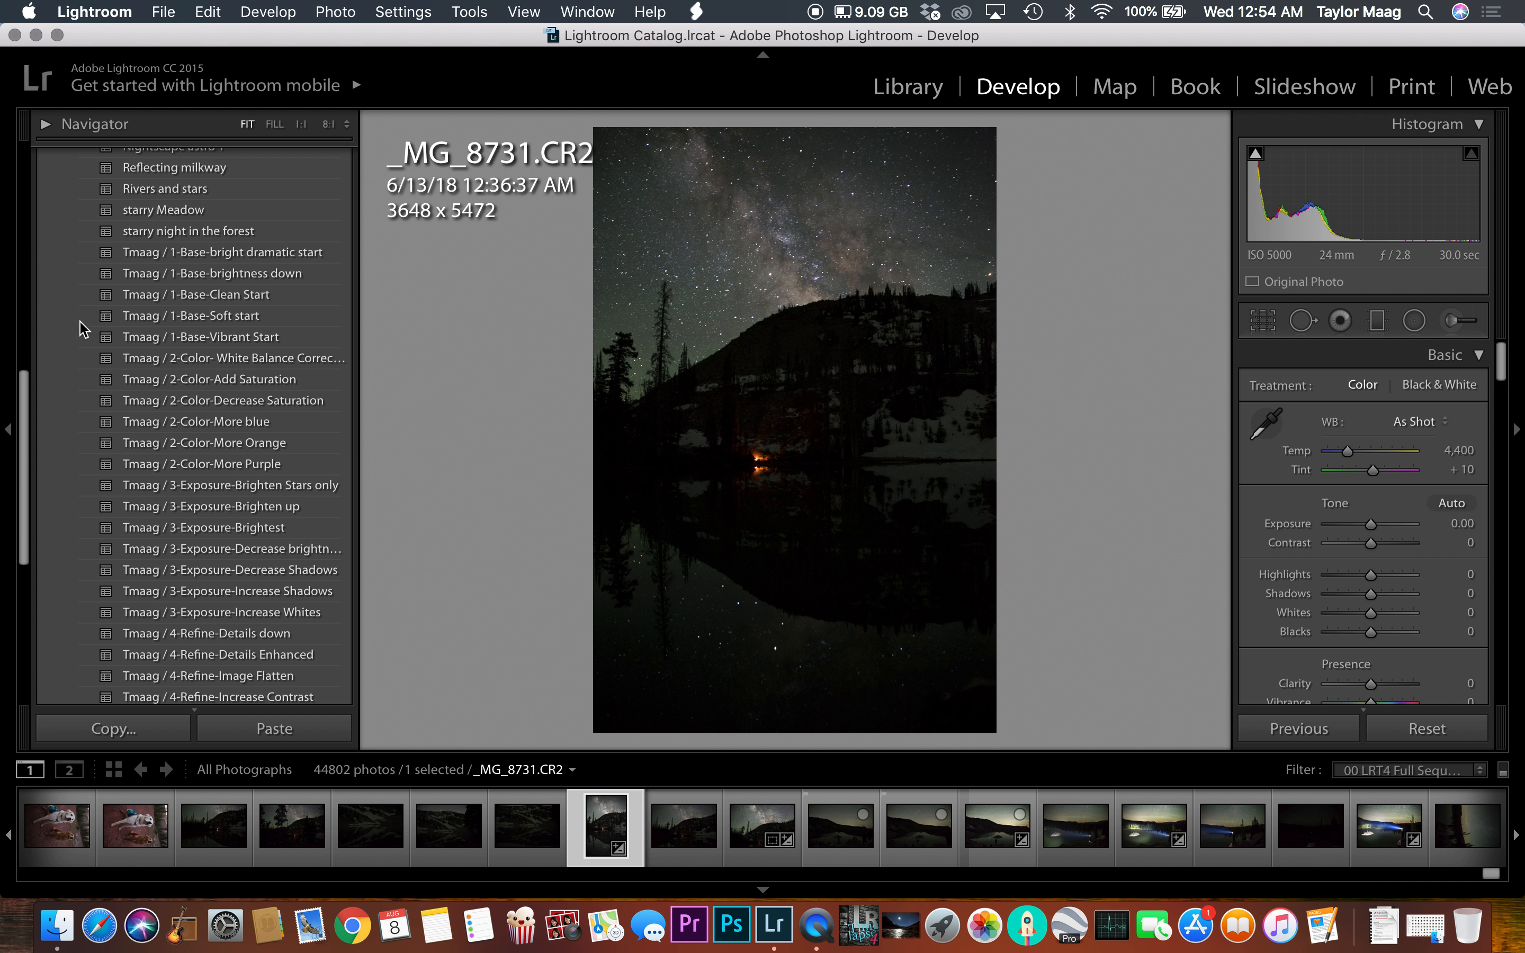
Step: Compare the Tmaag 1-Base presets and settle on Tmaag / 1-Base-bright dramatic start
scroll(239, 309, "up", 3)
scroll(229, 308, "up", 3)
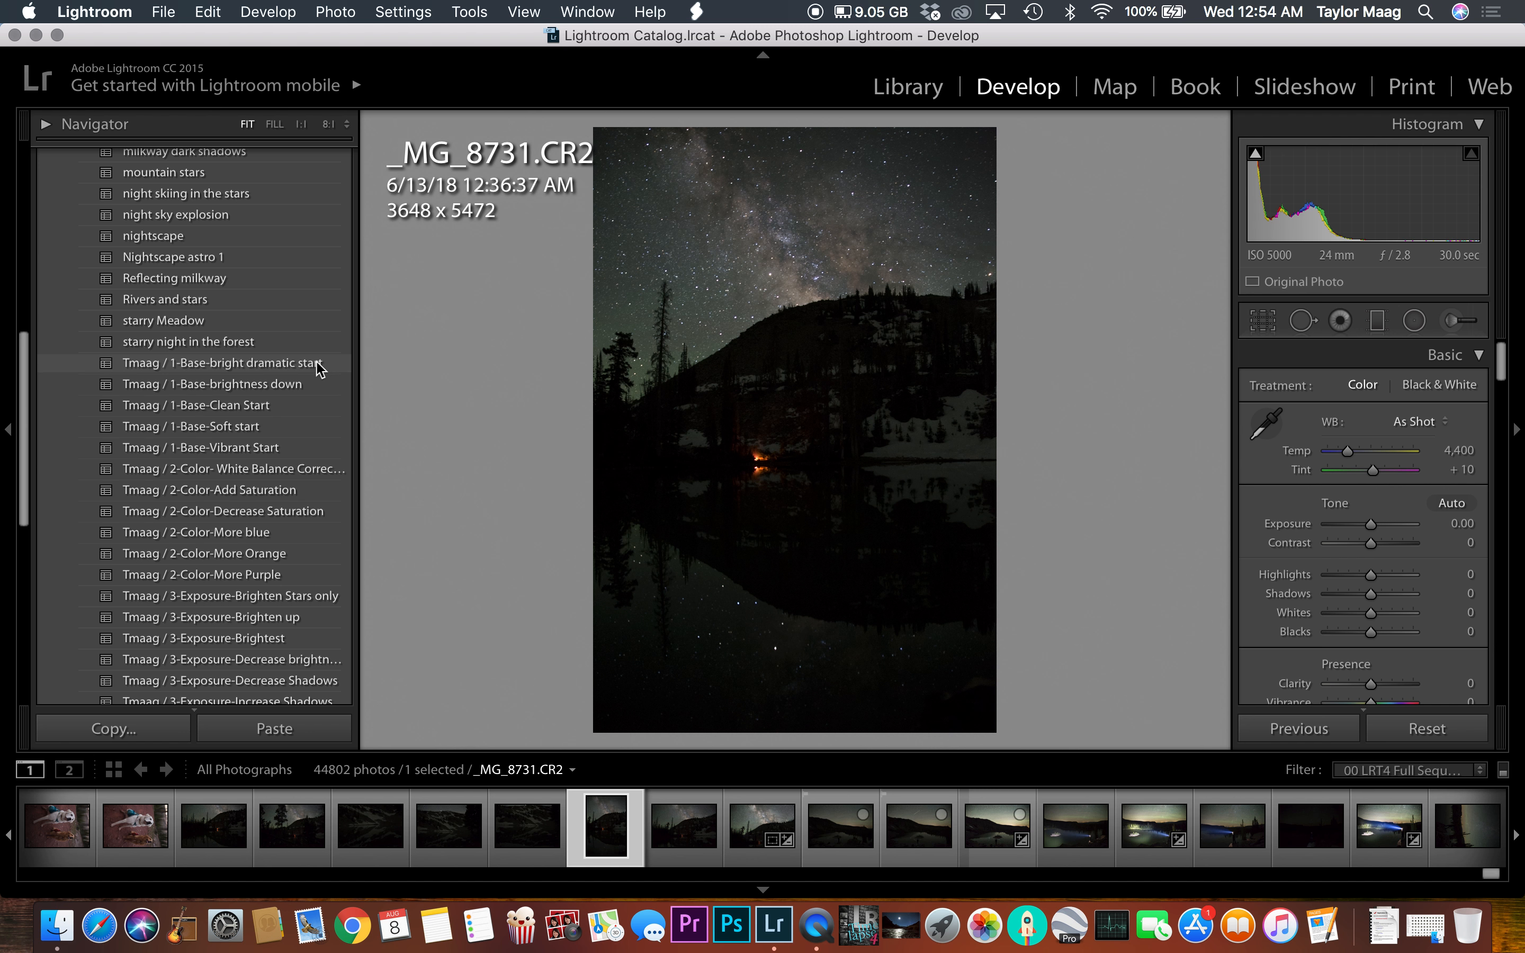
left_click(291, 363)
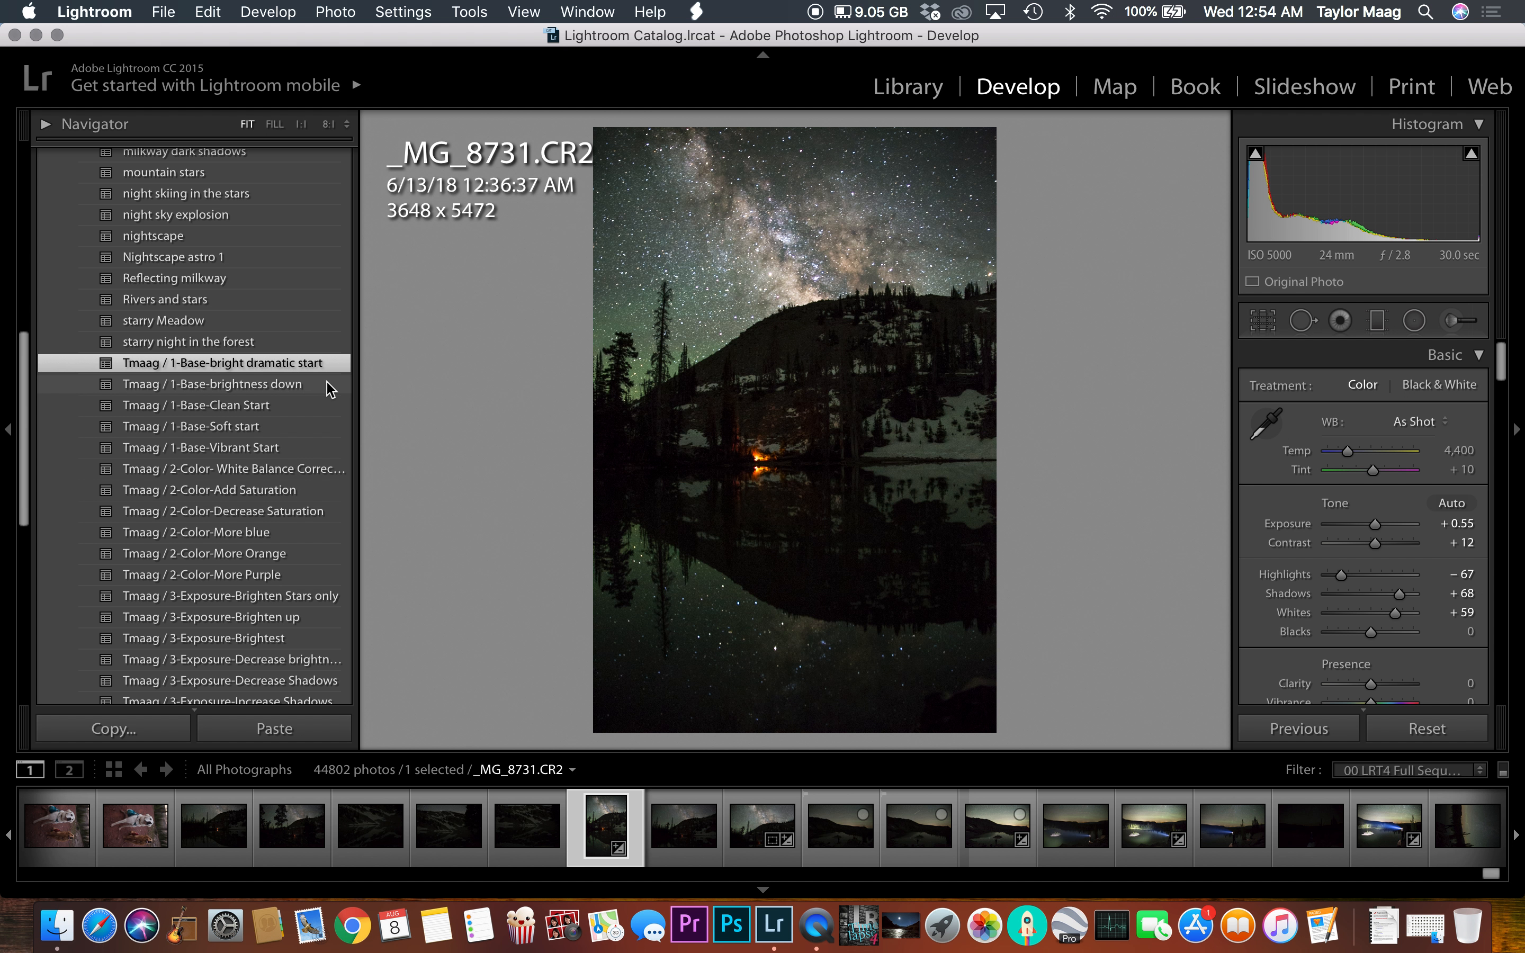
left_click(208, 385)
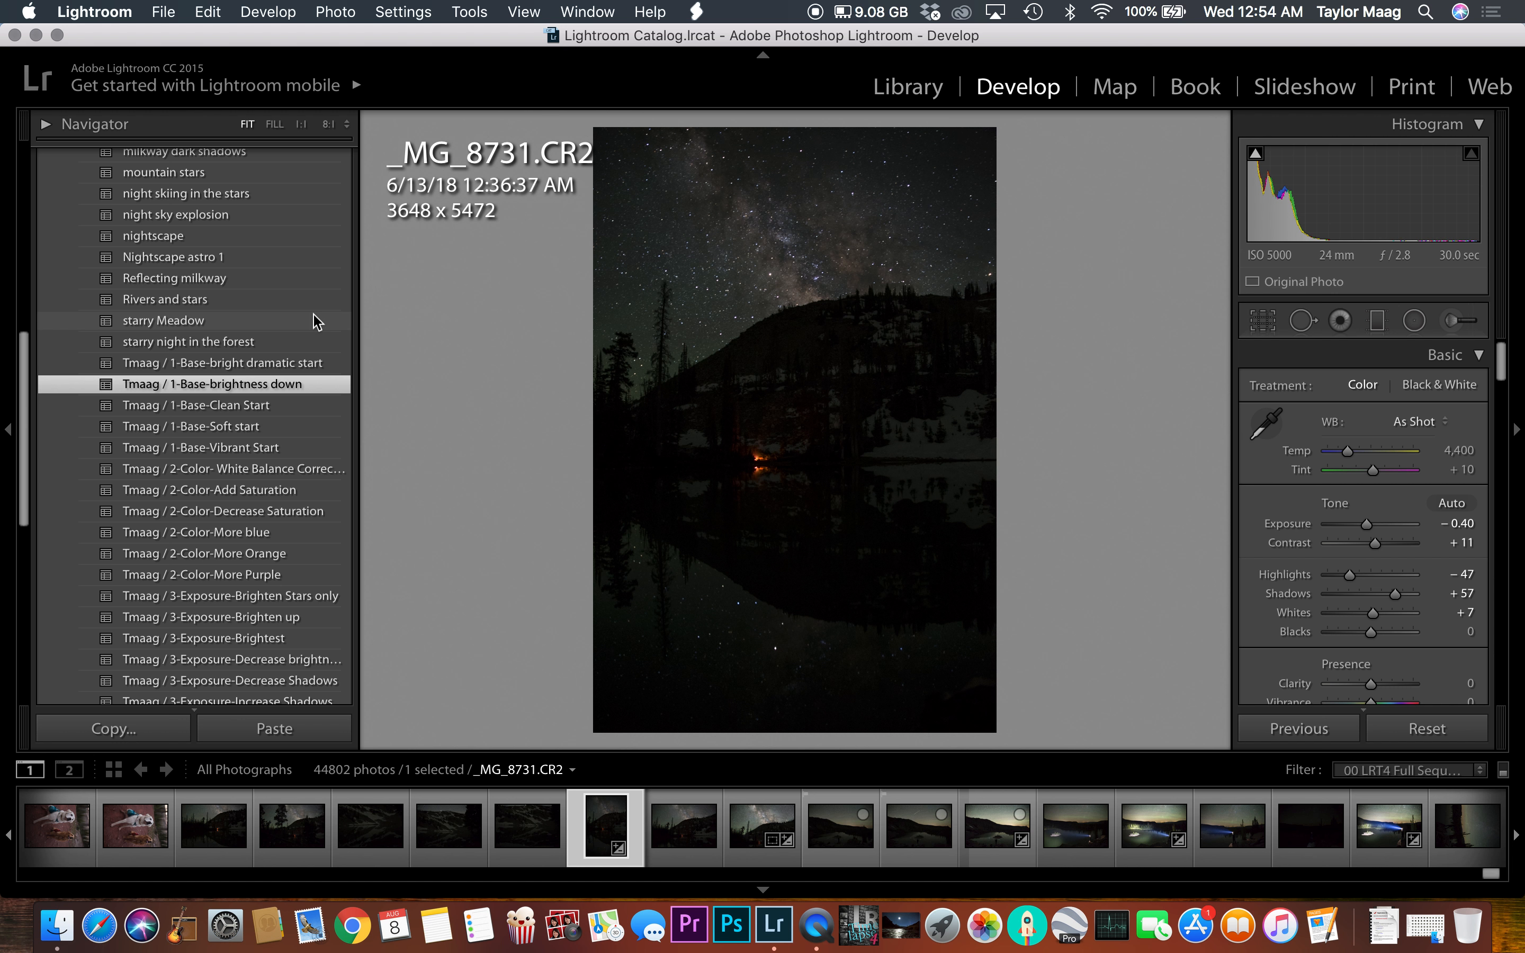
scroll(271, 420, "up", 1)
left_click(270, 410)
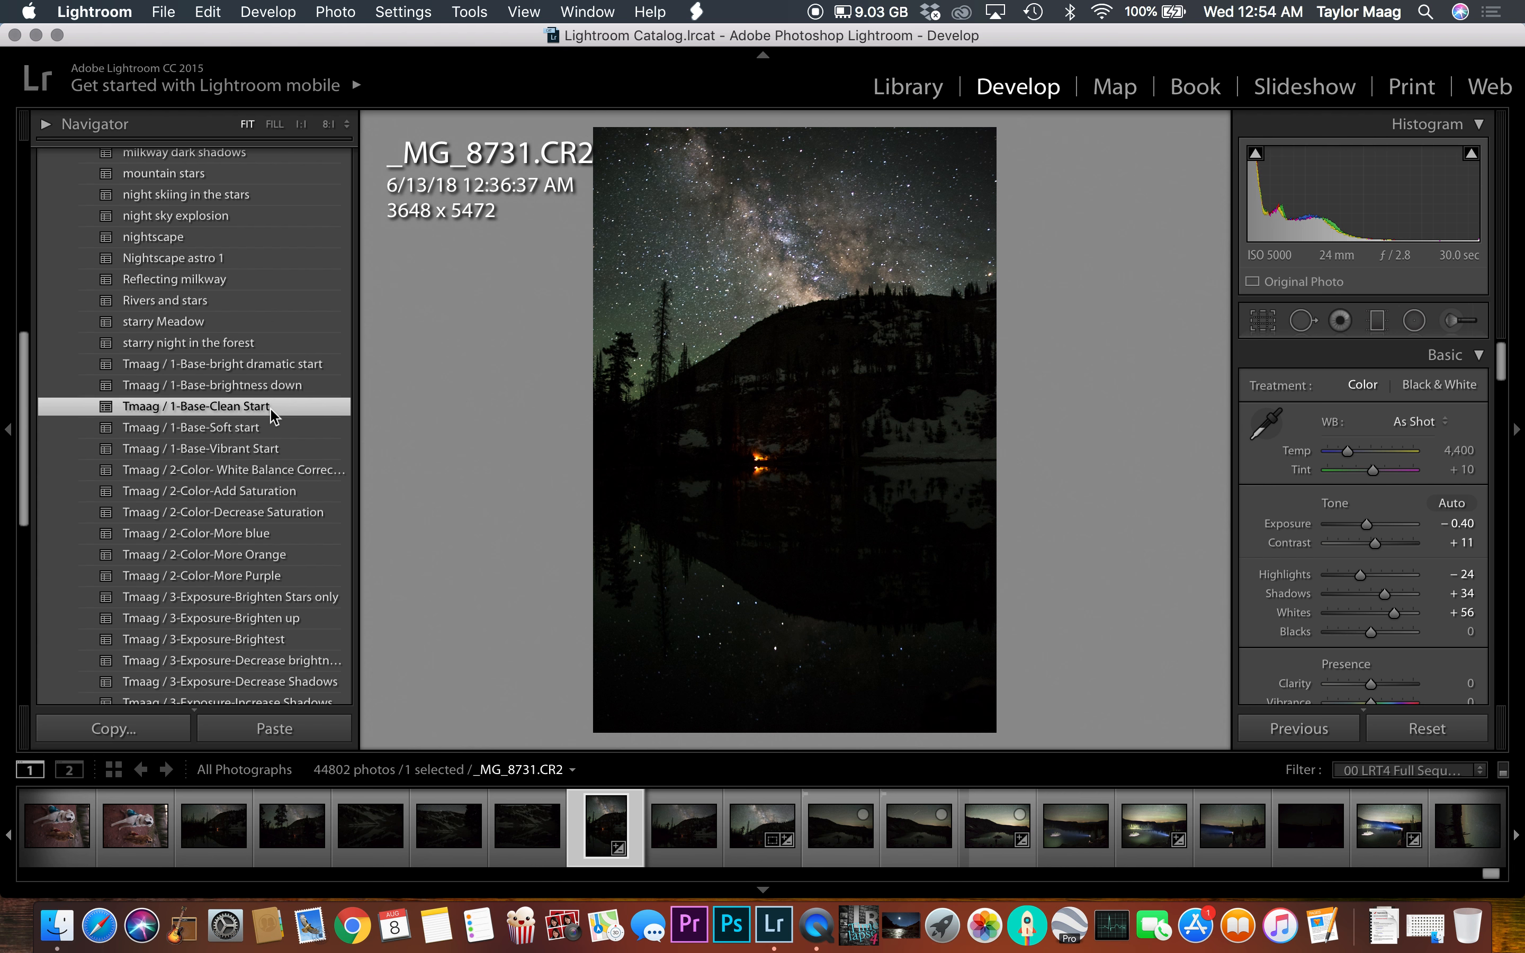
left_click(258, 428)
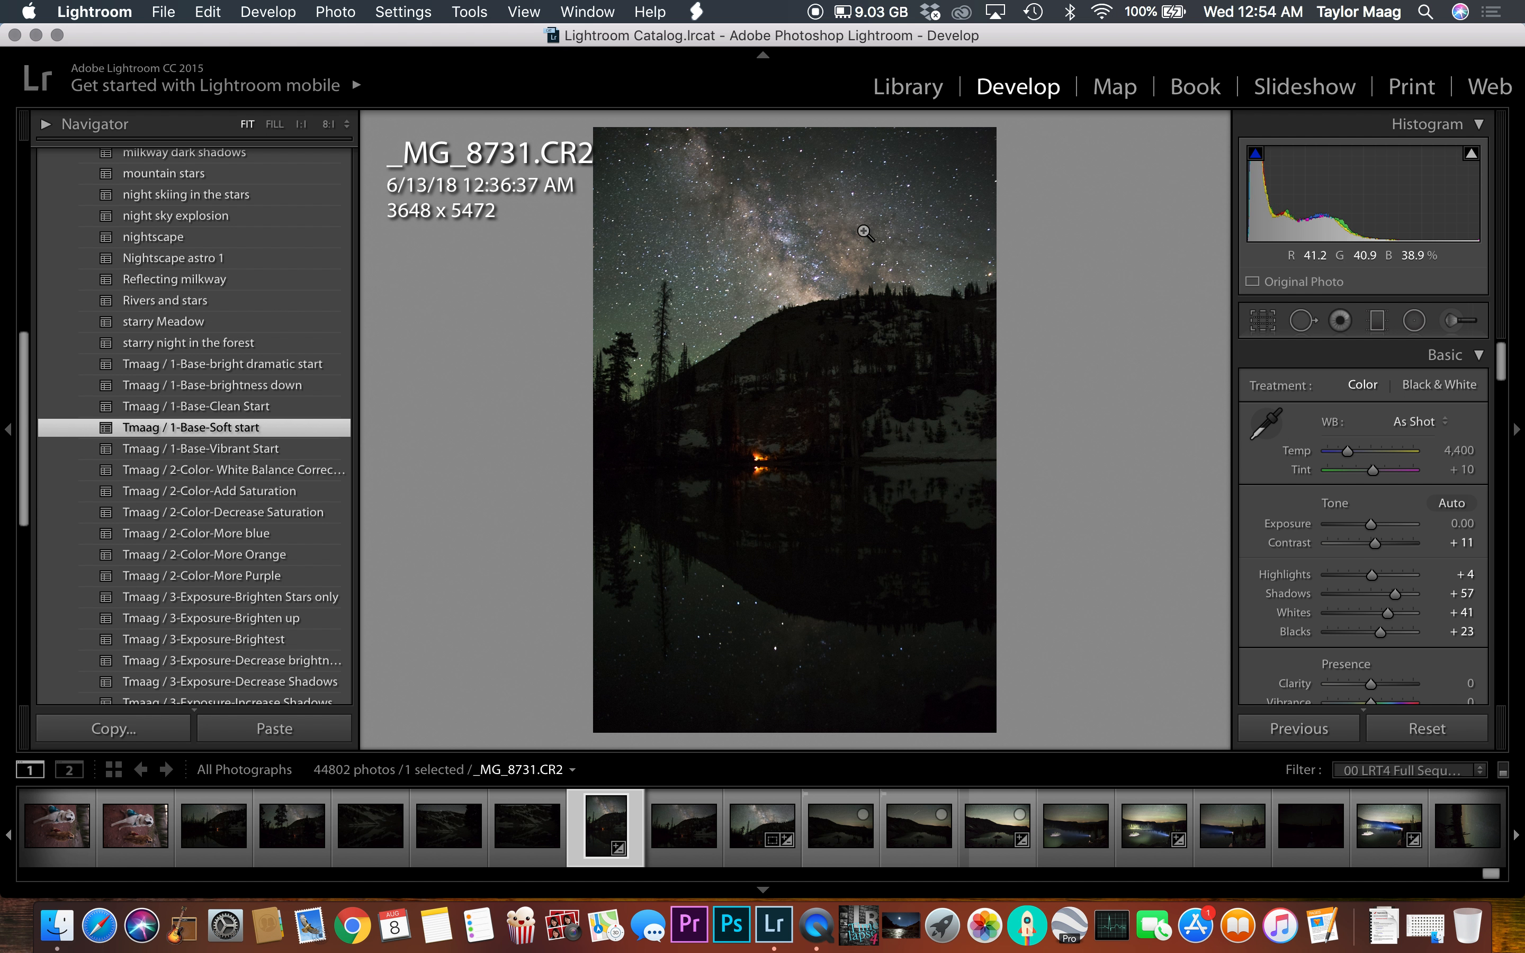
left_click(236, 448)
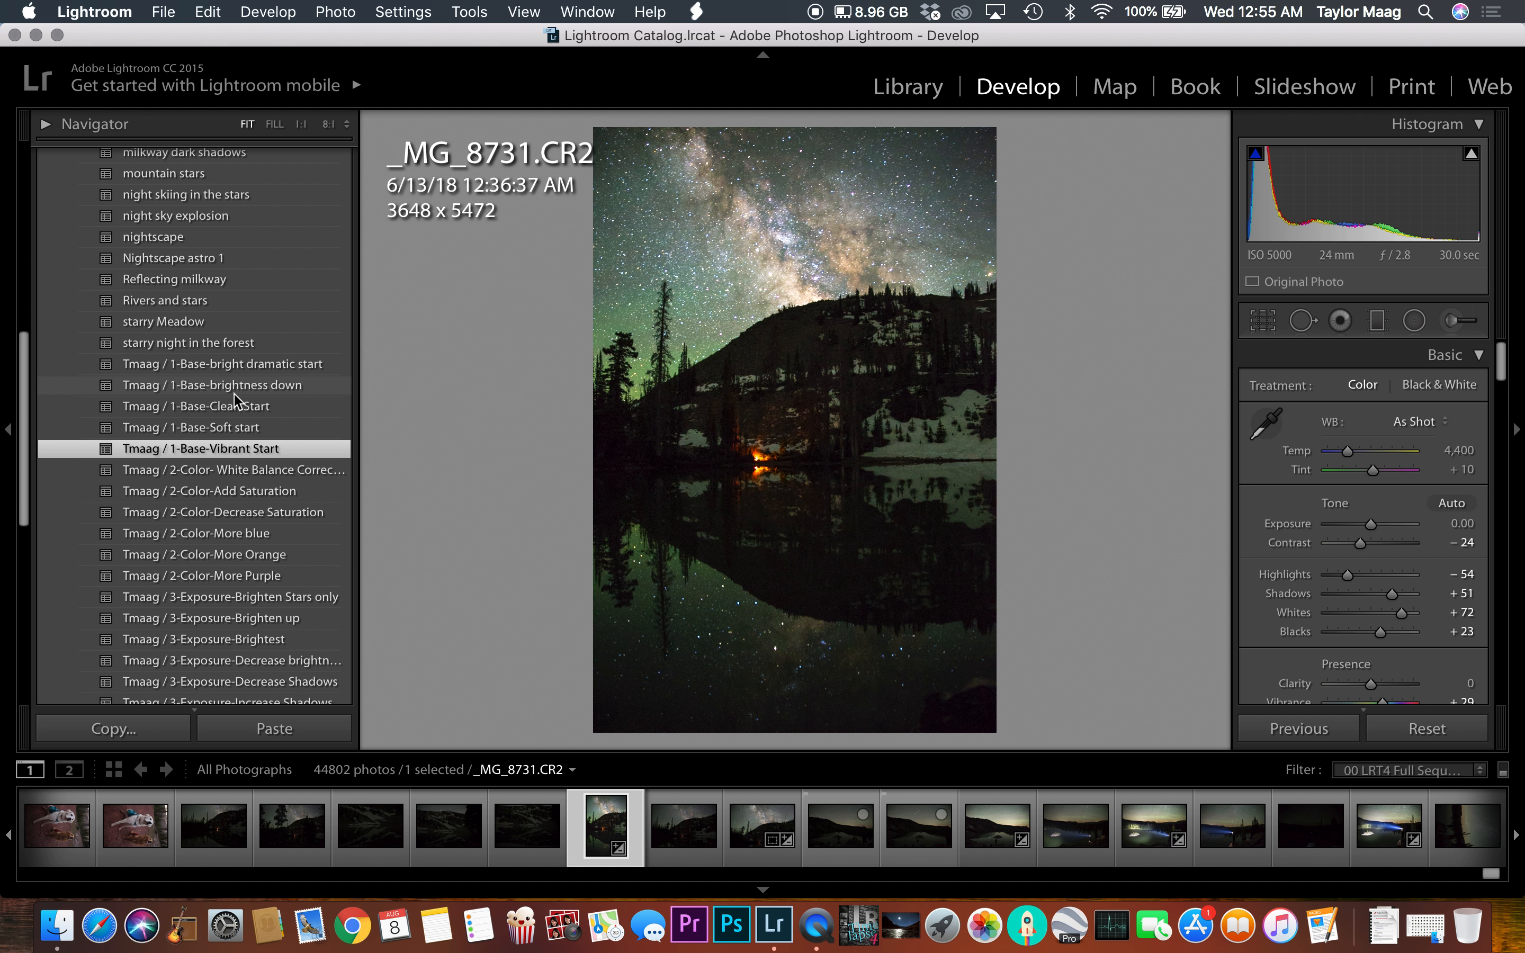
left_click(238, 386)
left_click(236, 406)
left_click(241, 364)
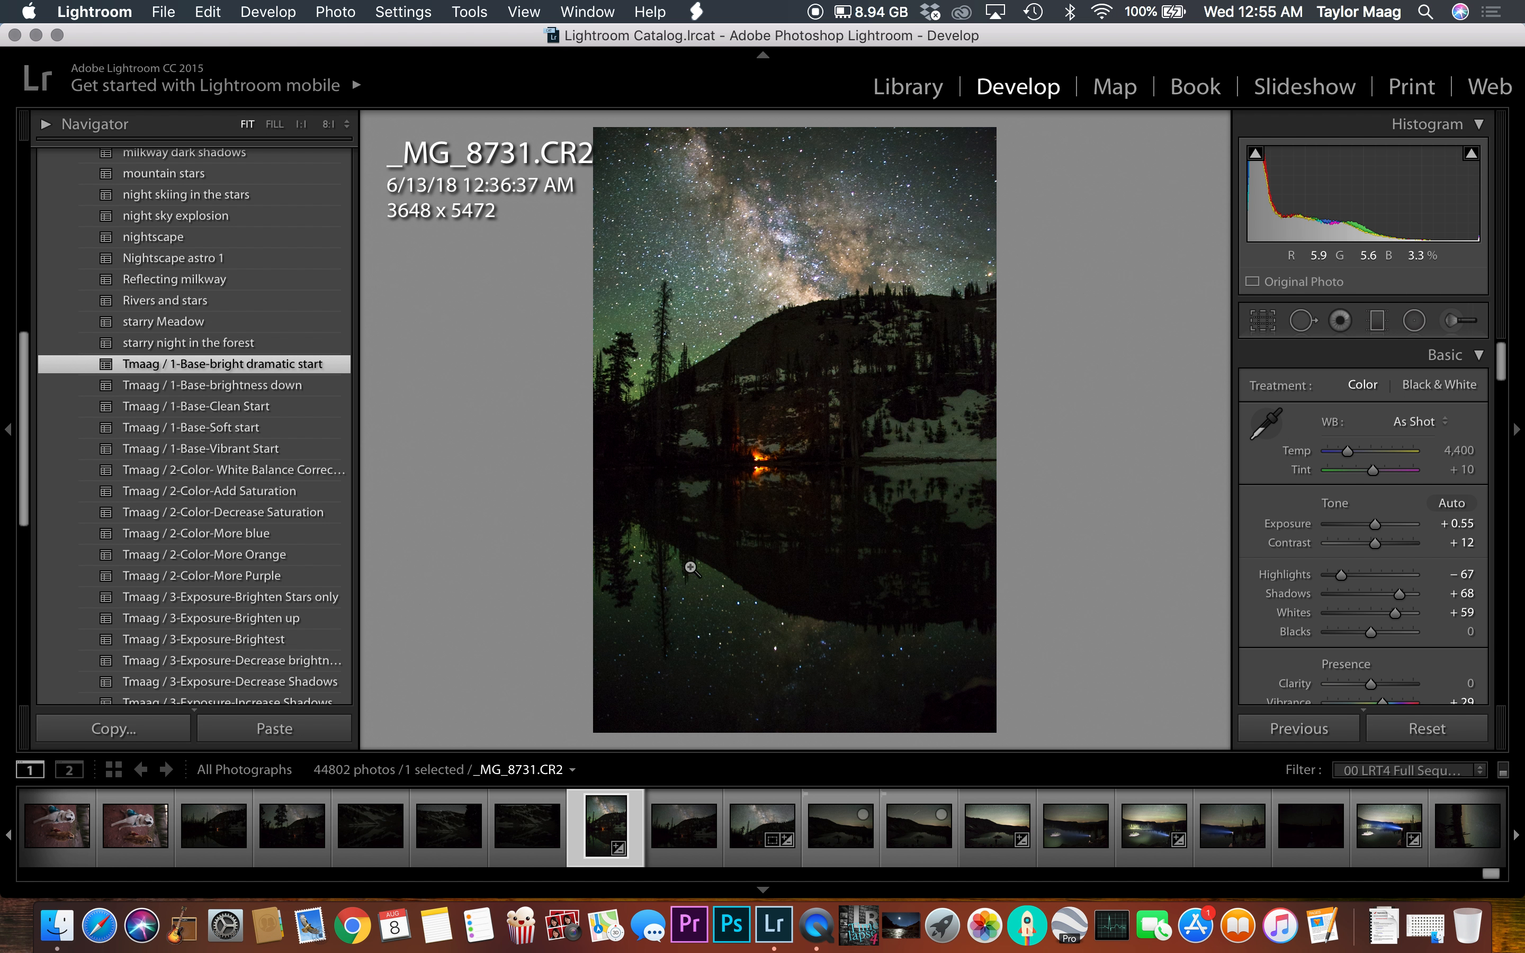
Step: Lower Vibrance to +12 and Saturation to +8 in the Presence settings
scroll(1336, 670, "down", 2)
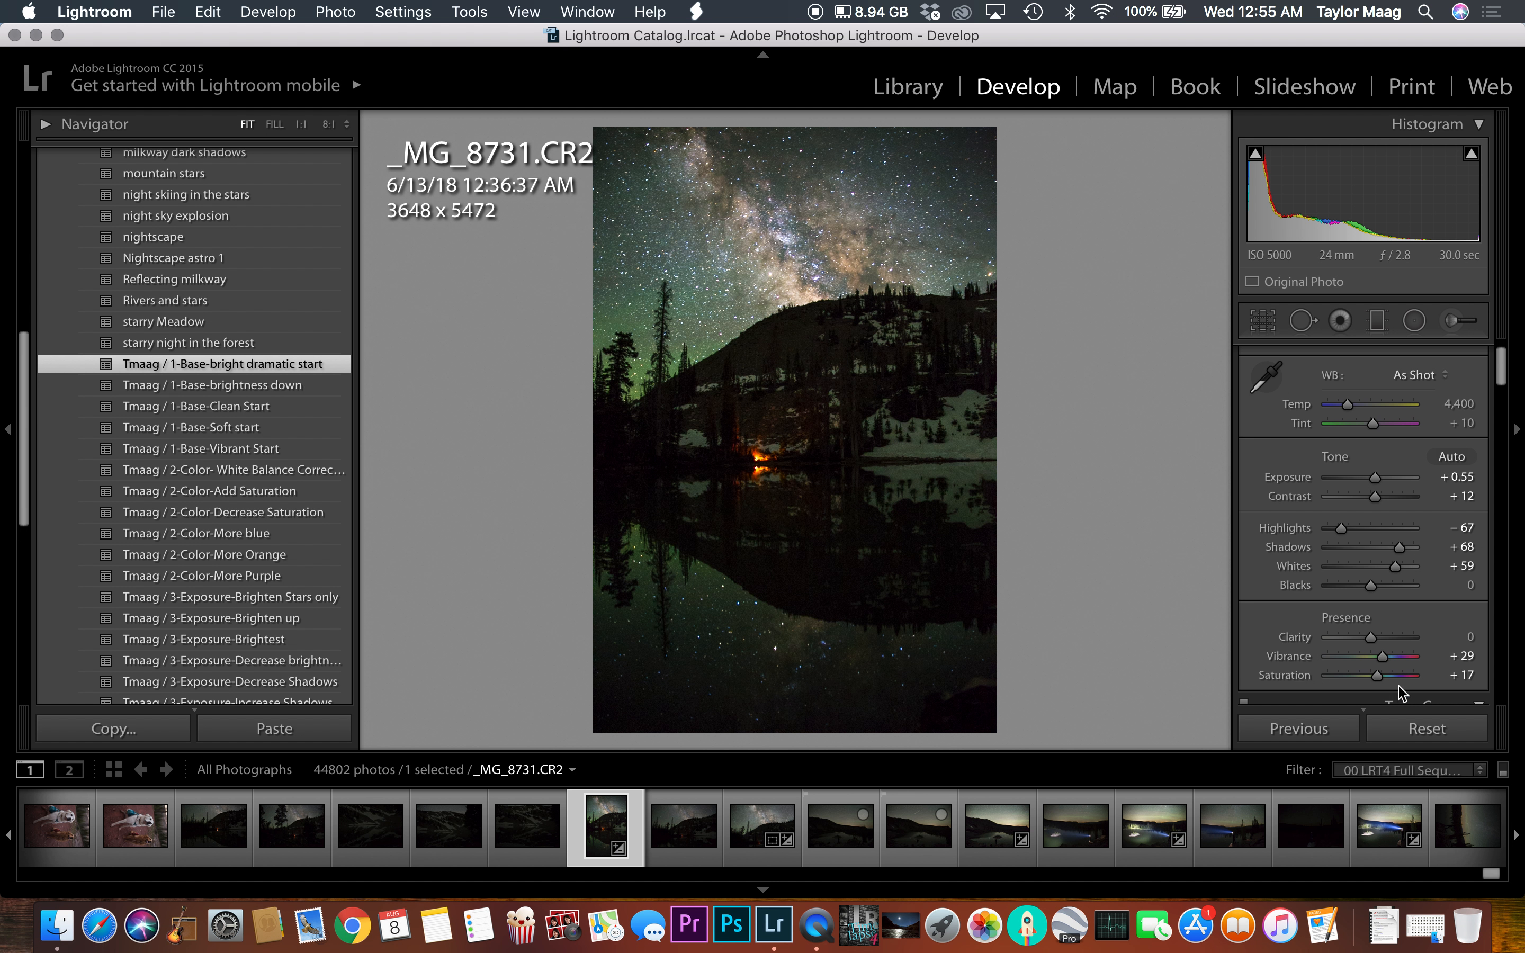
left_click_drag(1378, 666, 1375, 698)
left_click_drag(1365, 681, 1371, 662)
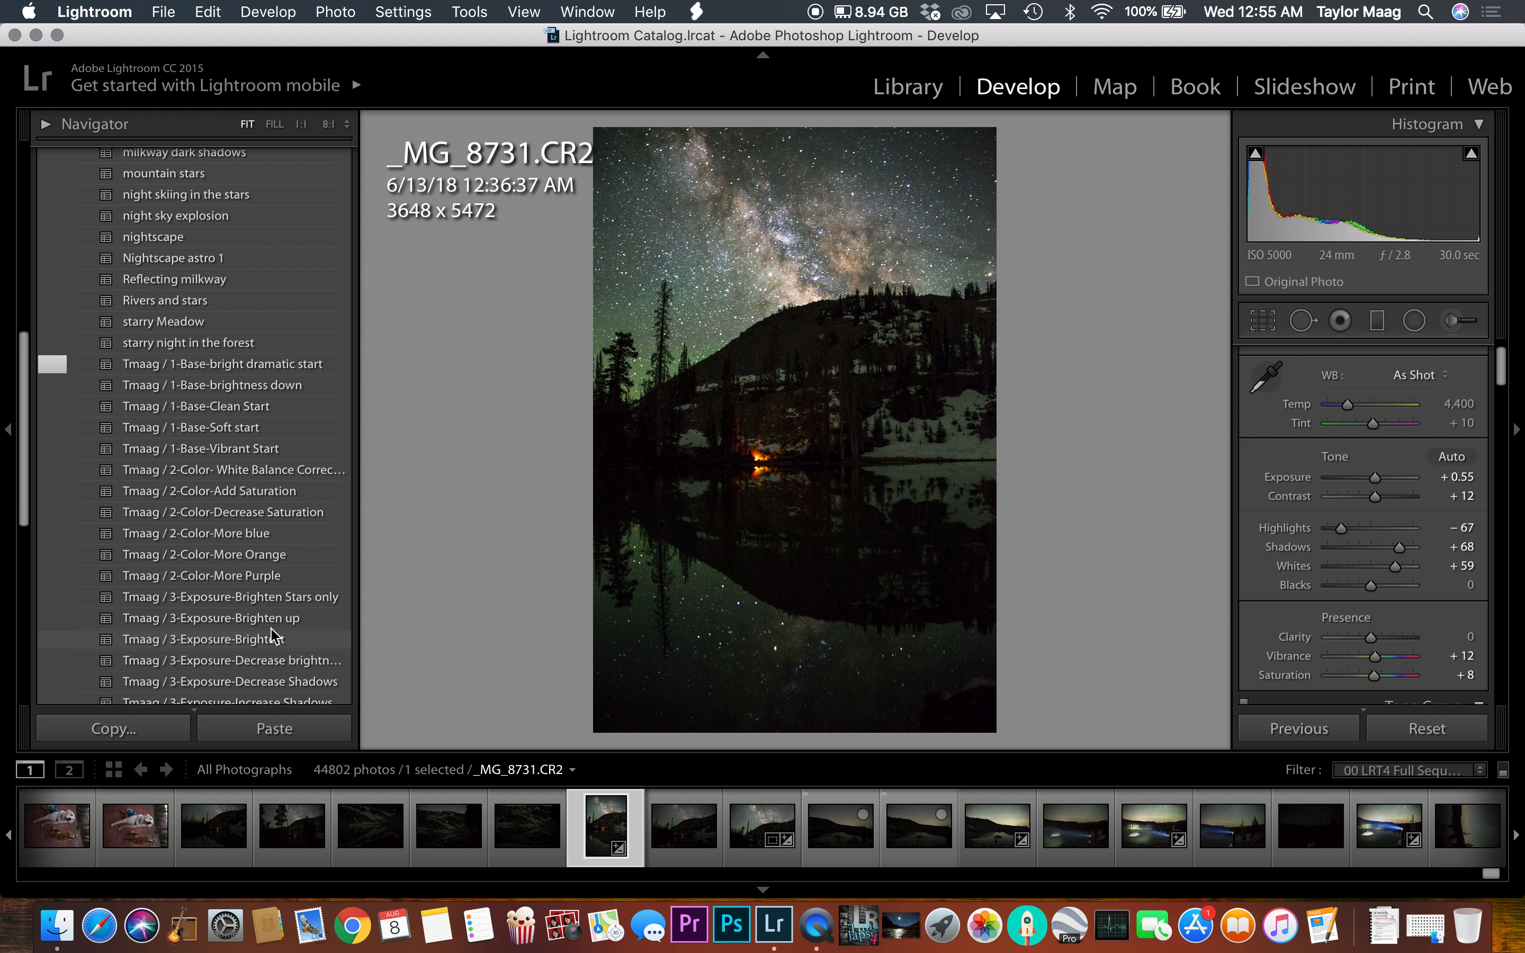
Step: Try the Tmaag 2-Color presets and apply Tmaag / 2-Color-Decrease Saturation
scroll(242, 410, "down", 1)
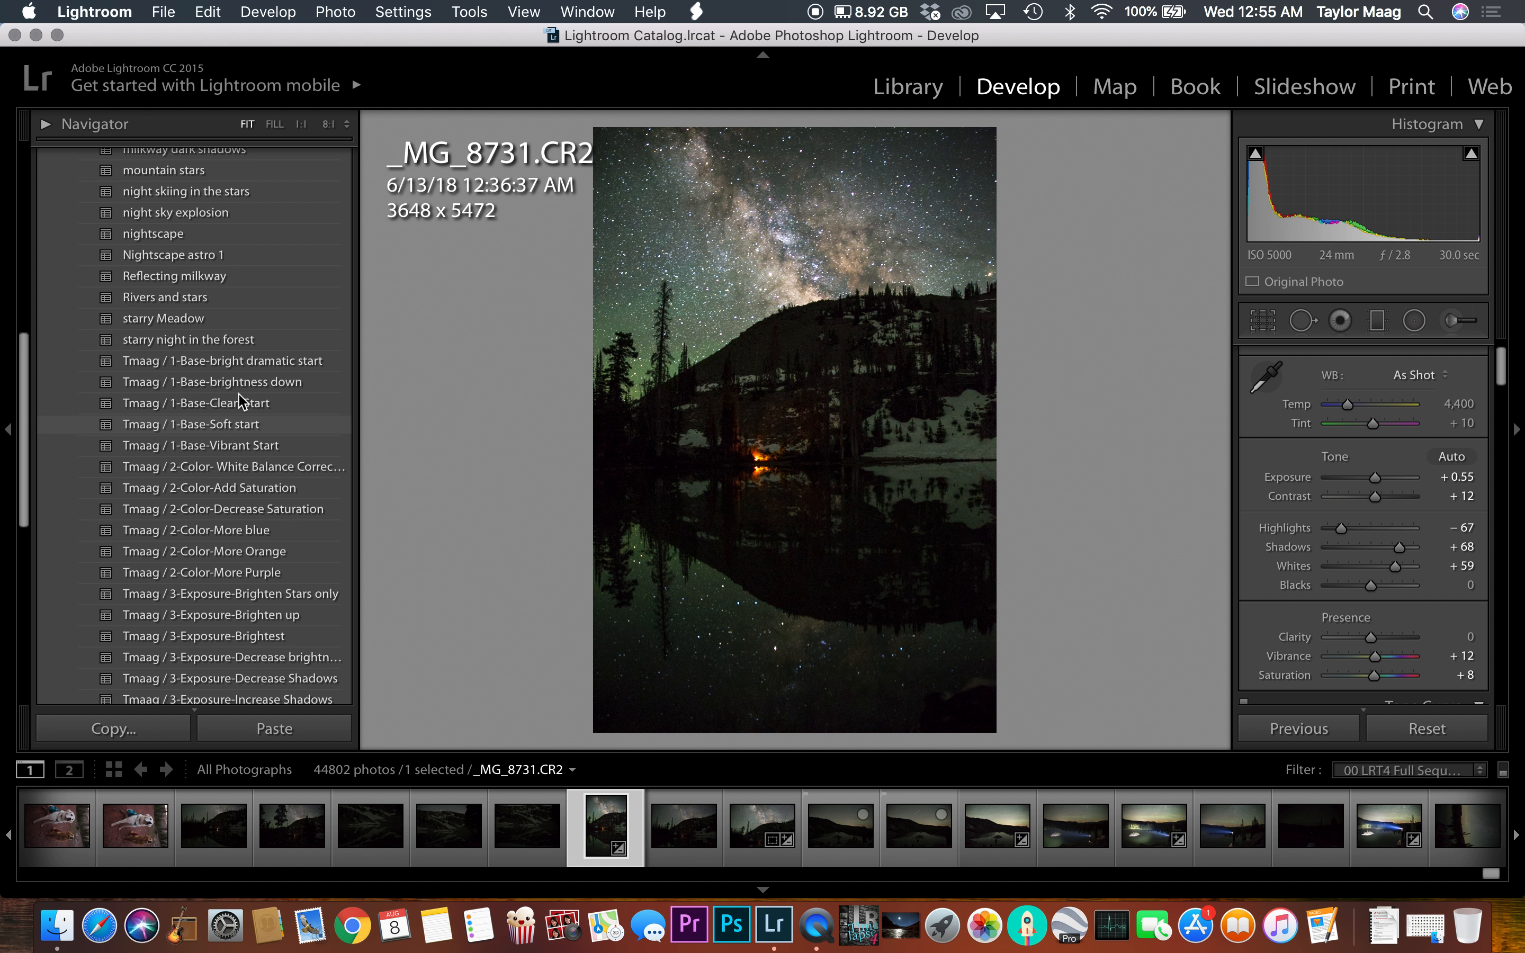
scroll(259, 459, "down", 1)
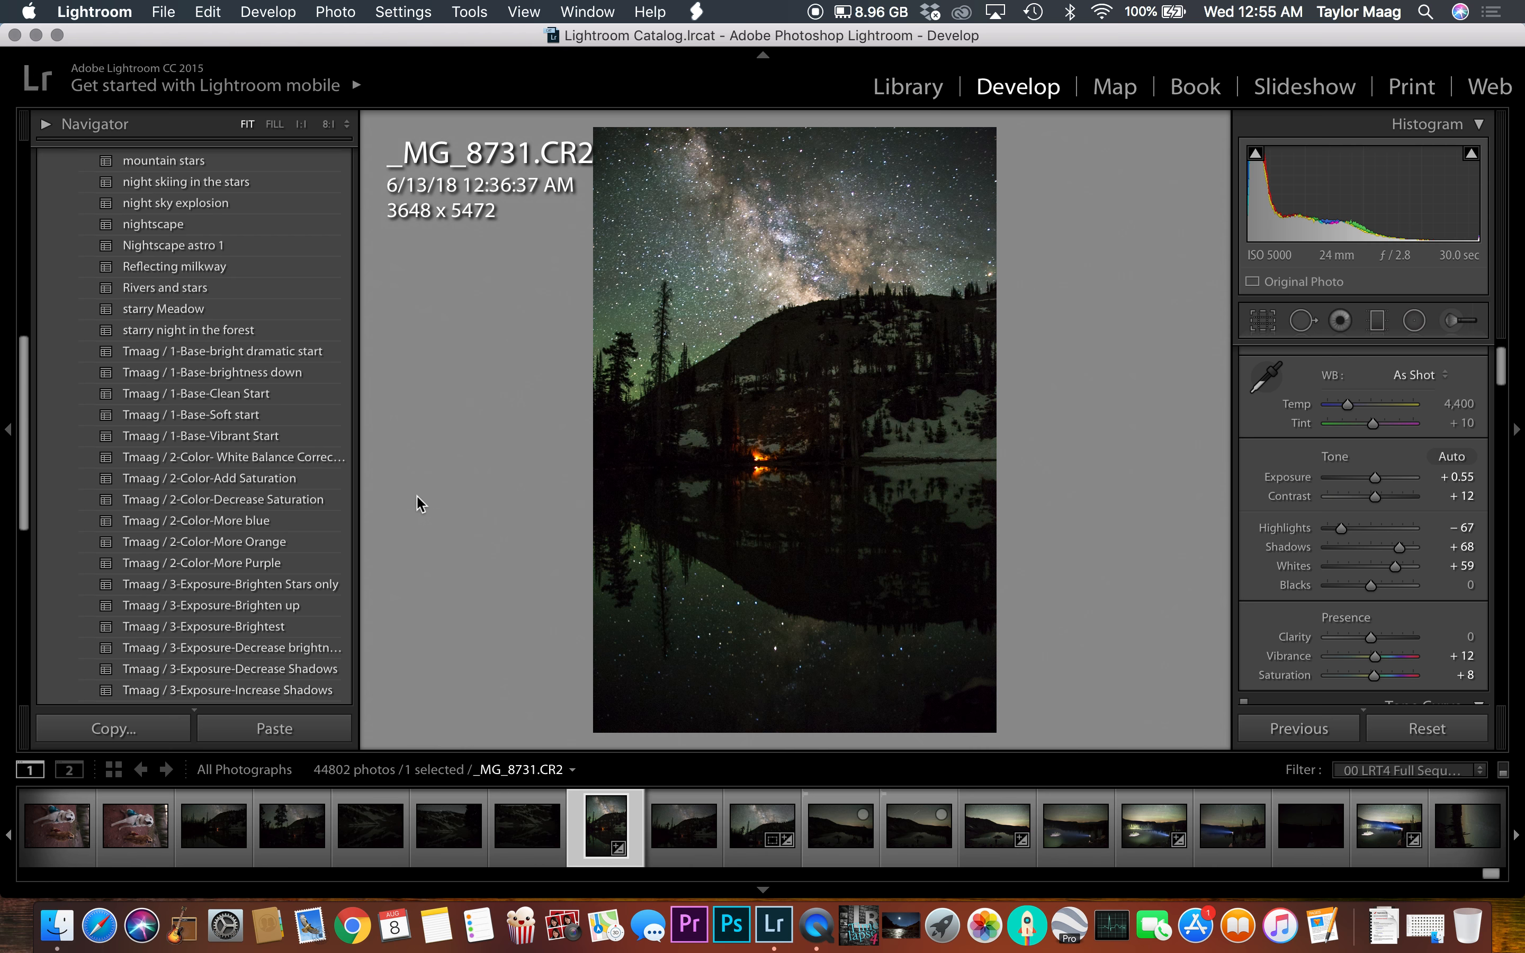
left_click(281, 455)
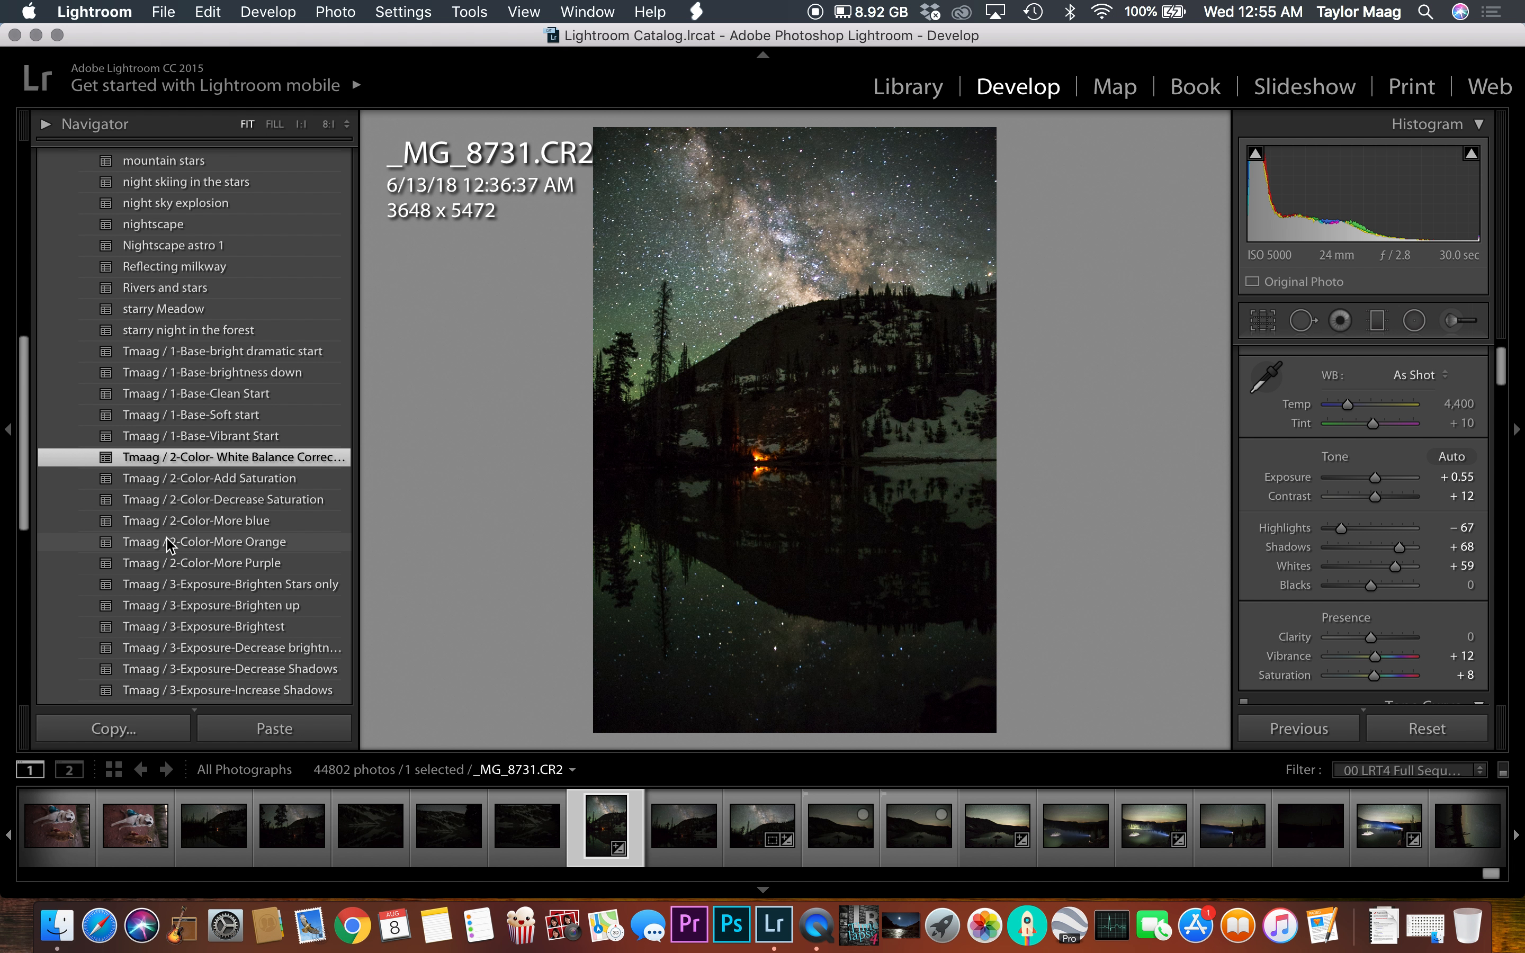
left_click(252, 479)
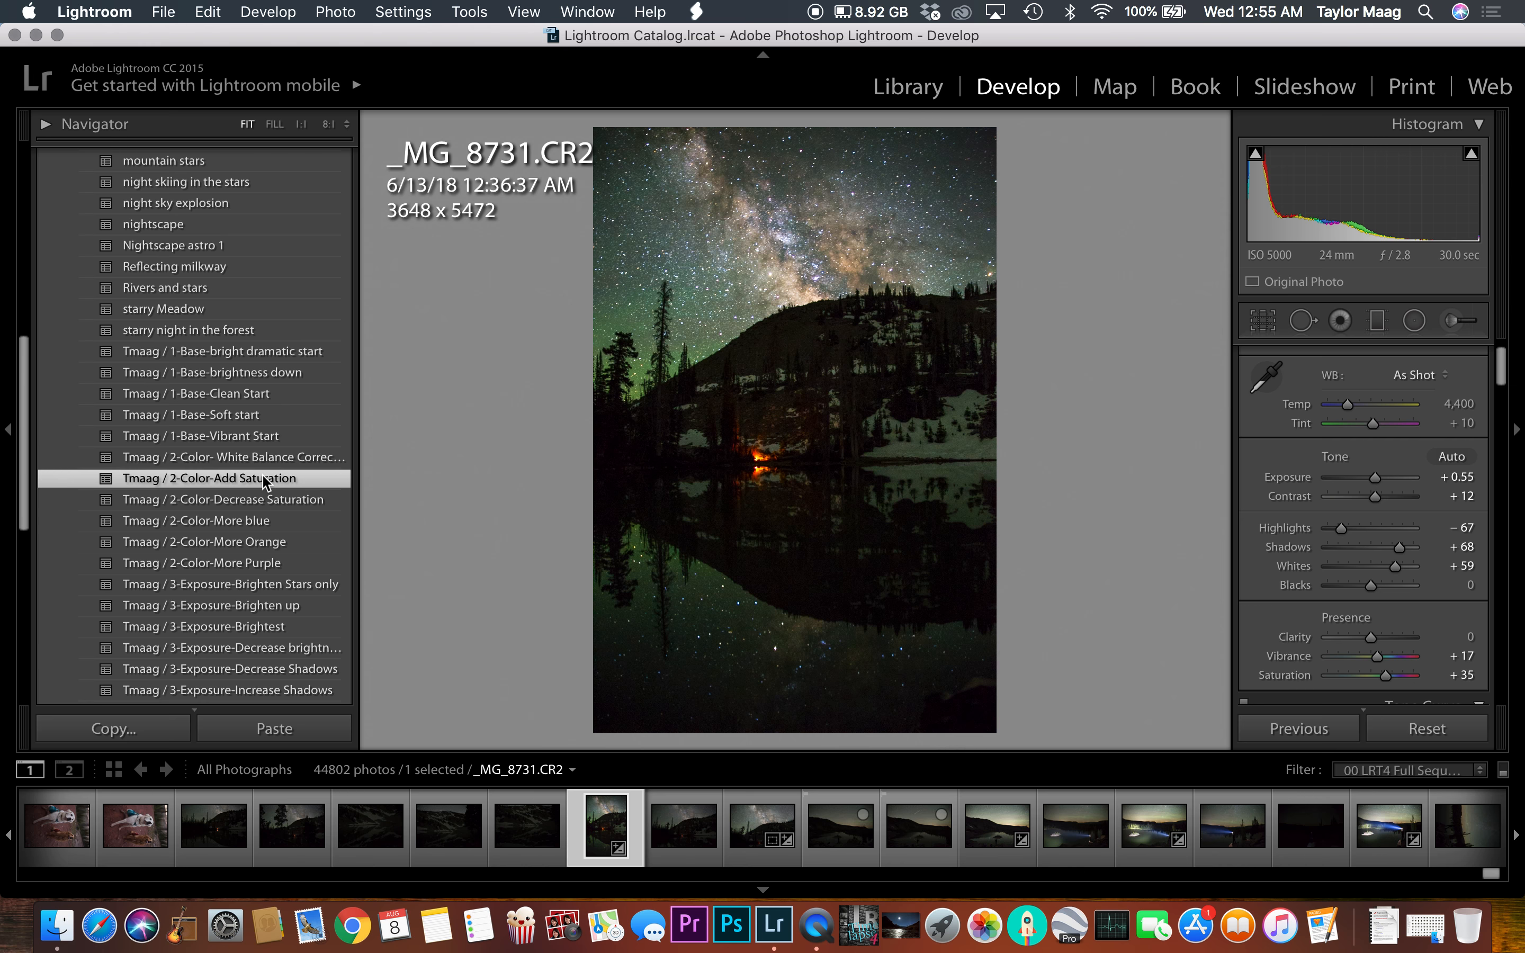
left_click(278, 502)
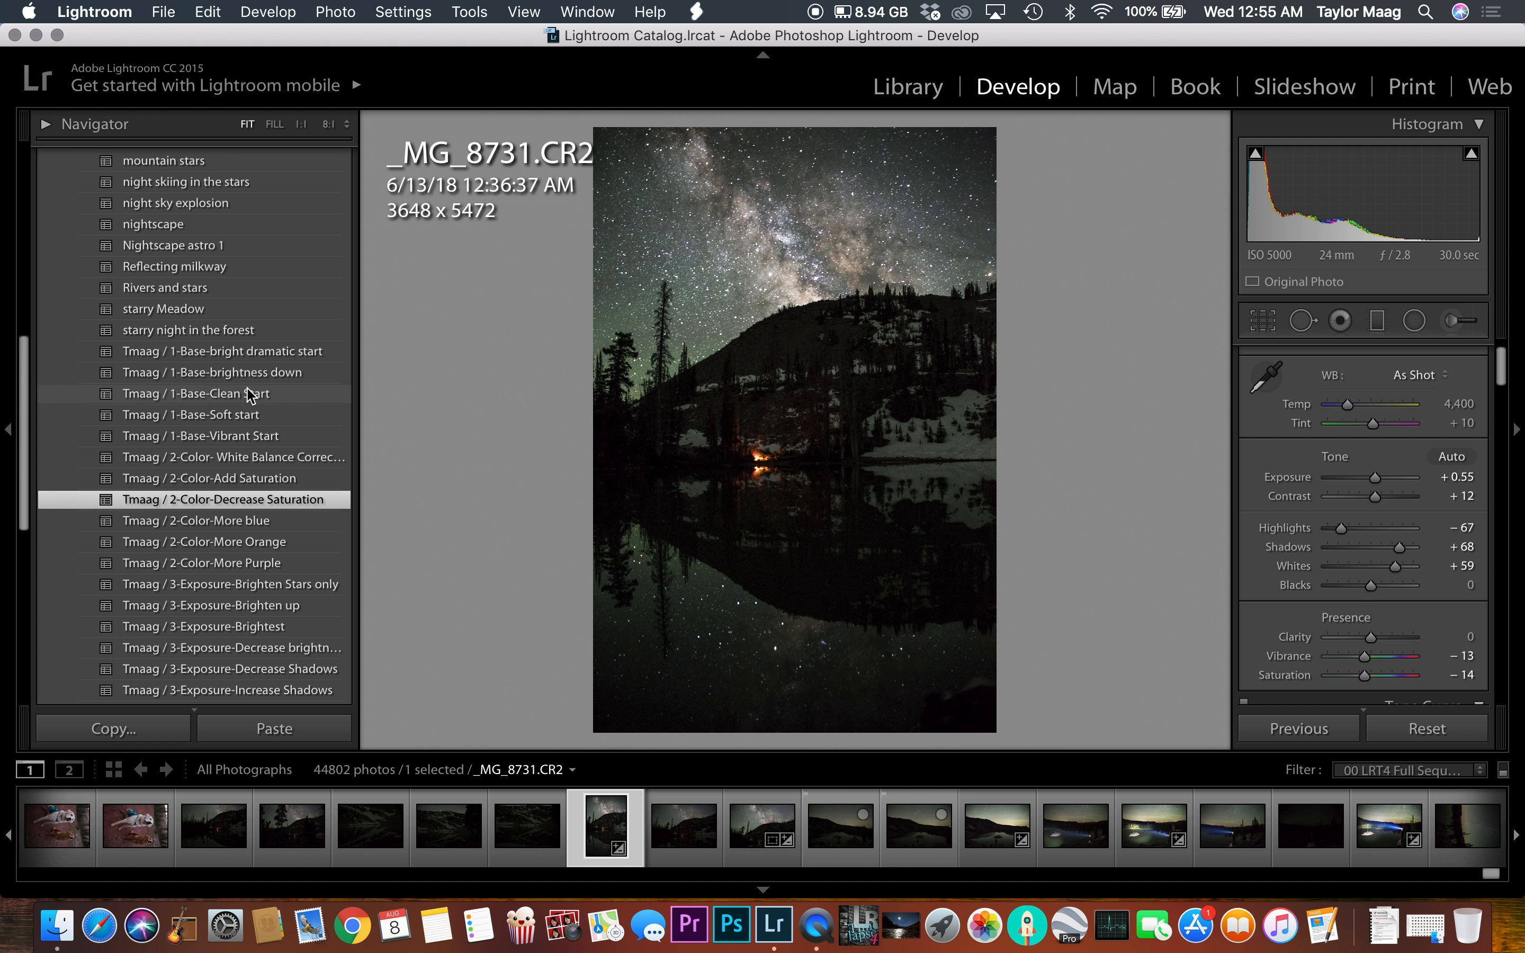
Step: Try the Tmaag / 3-Exposure-Brighten Stars only preset and undo it
scroll(246, 450, "down", 1)
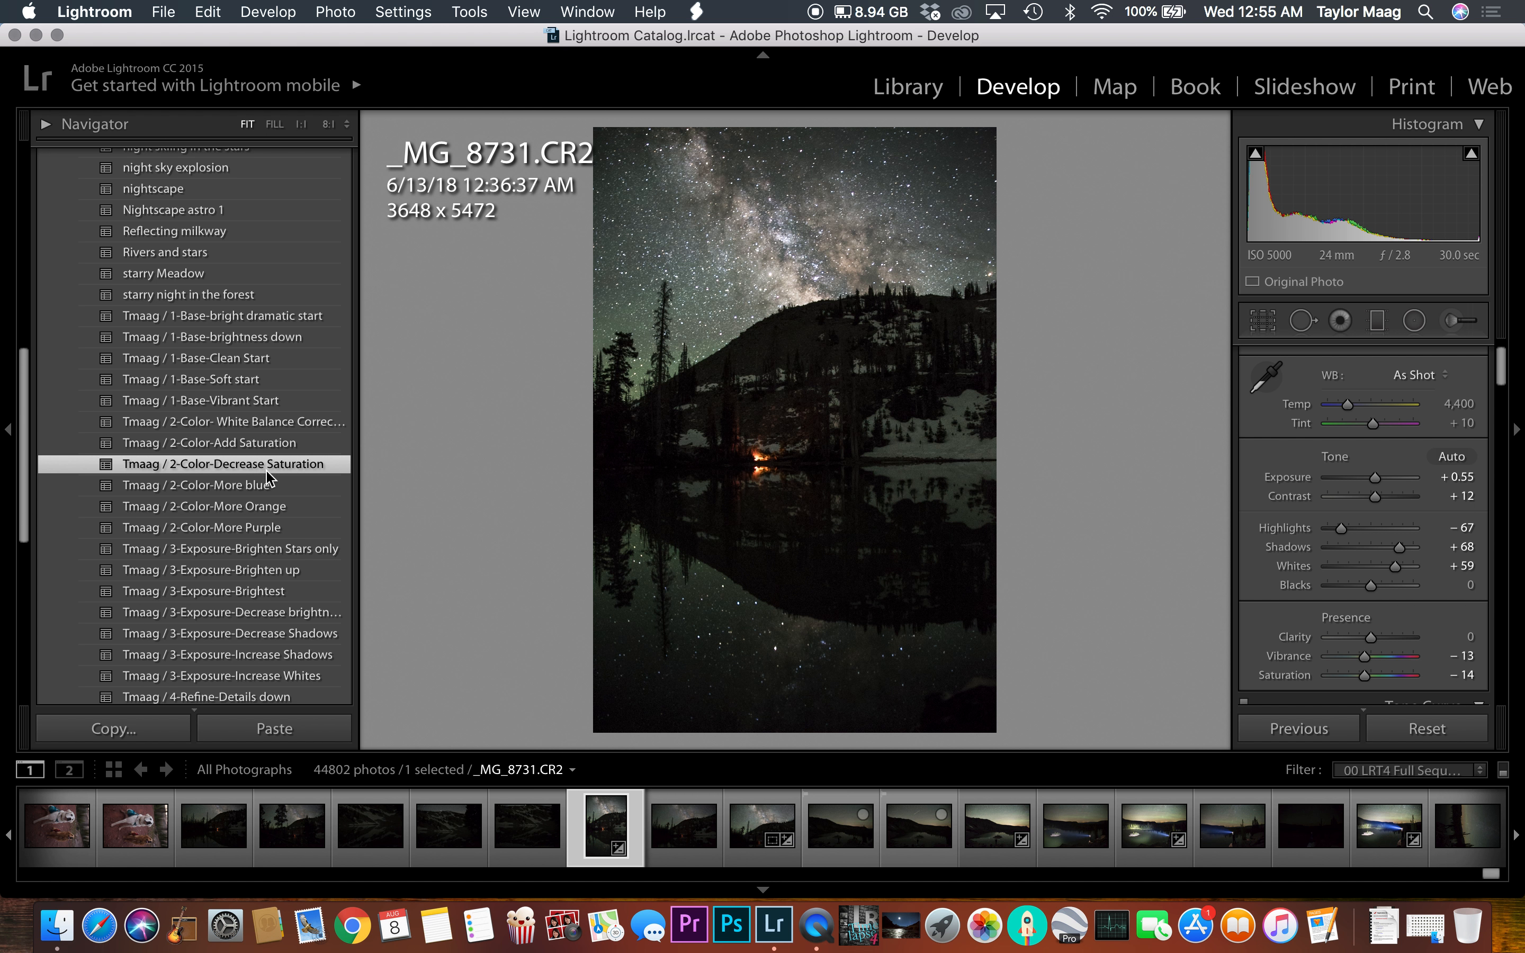
scroll(269, 472, "down", 2)
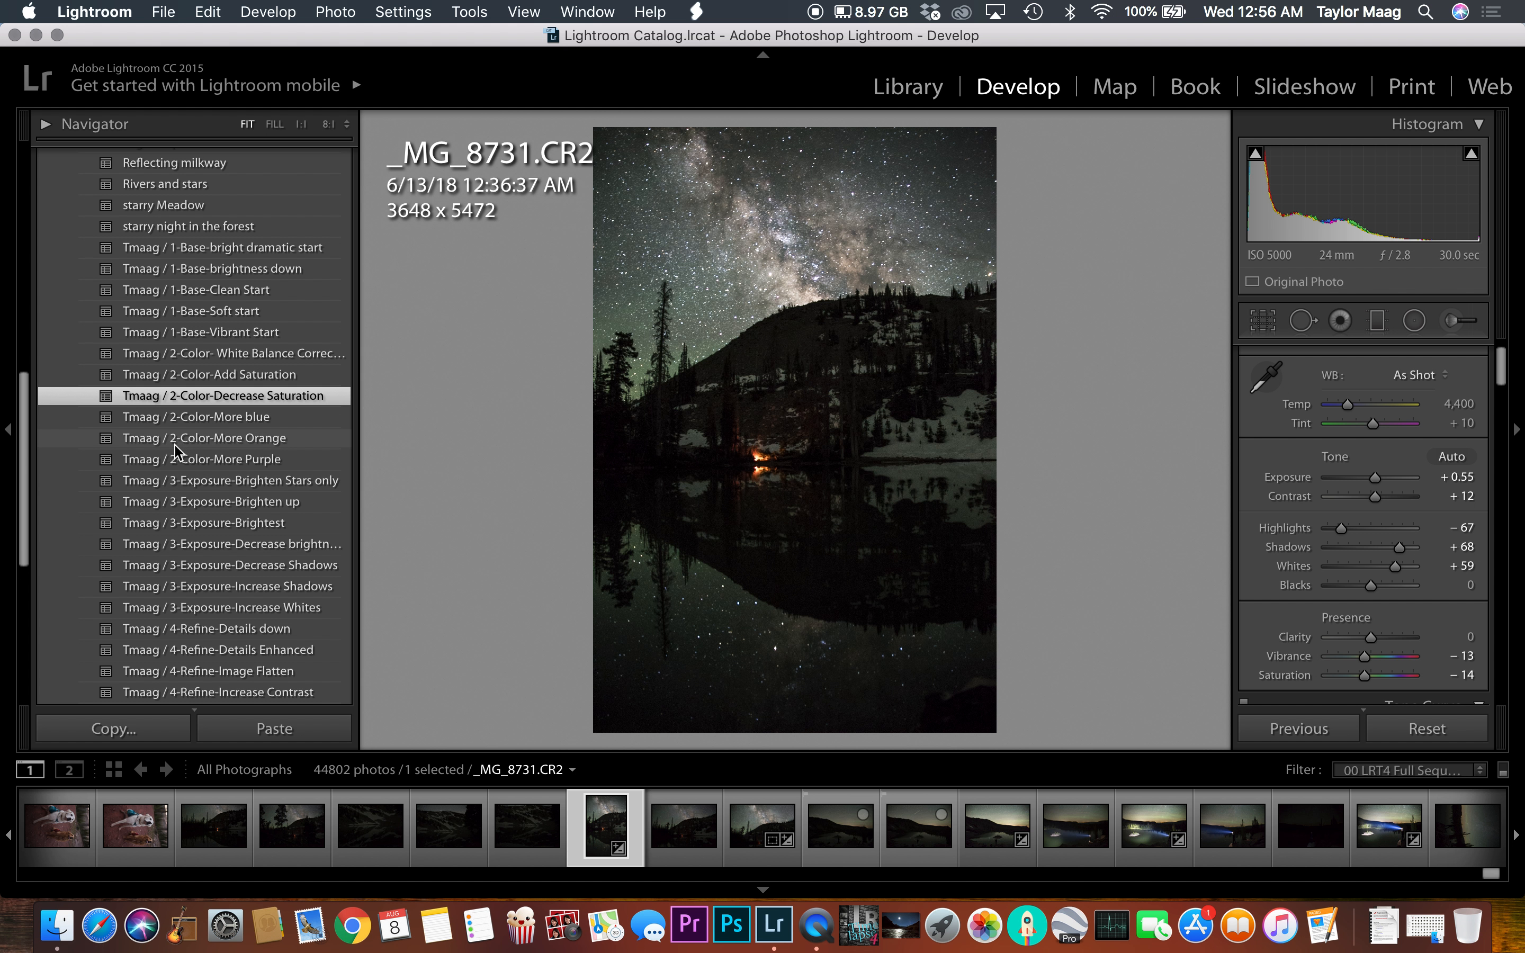
scroll(179, 431, "down", 1)
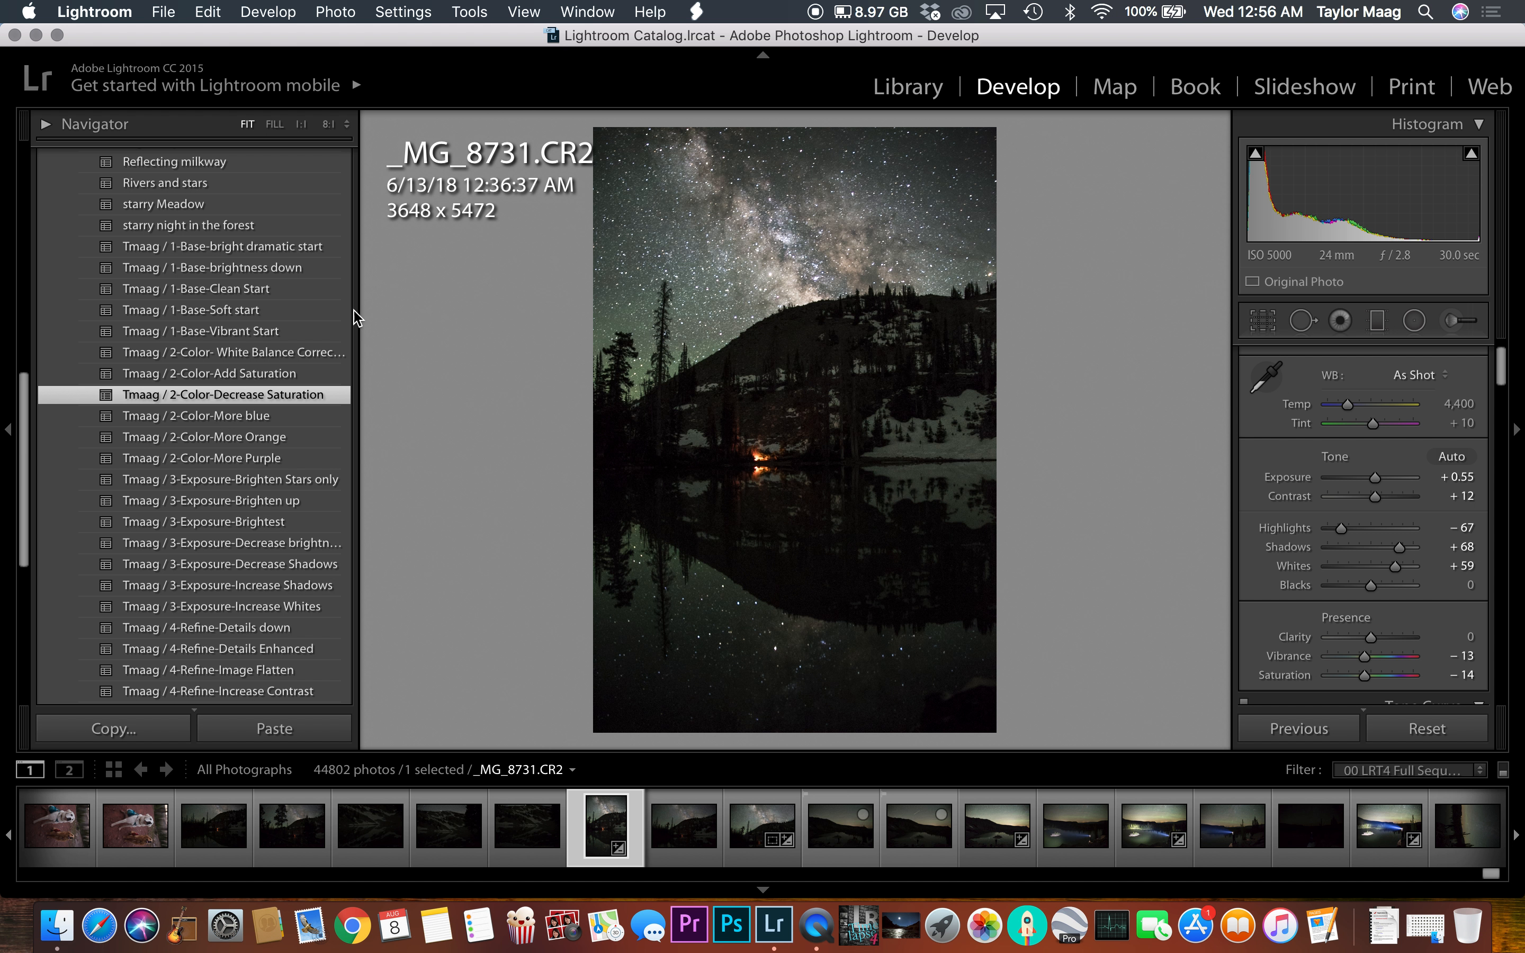
scroll(296, 486, "down", 2)
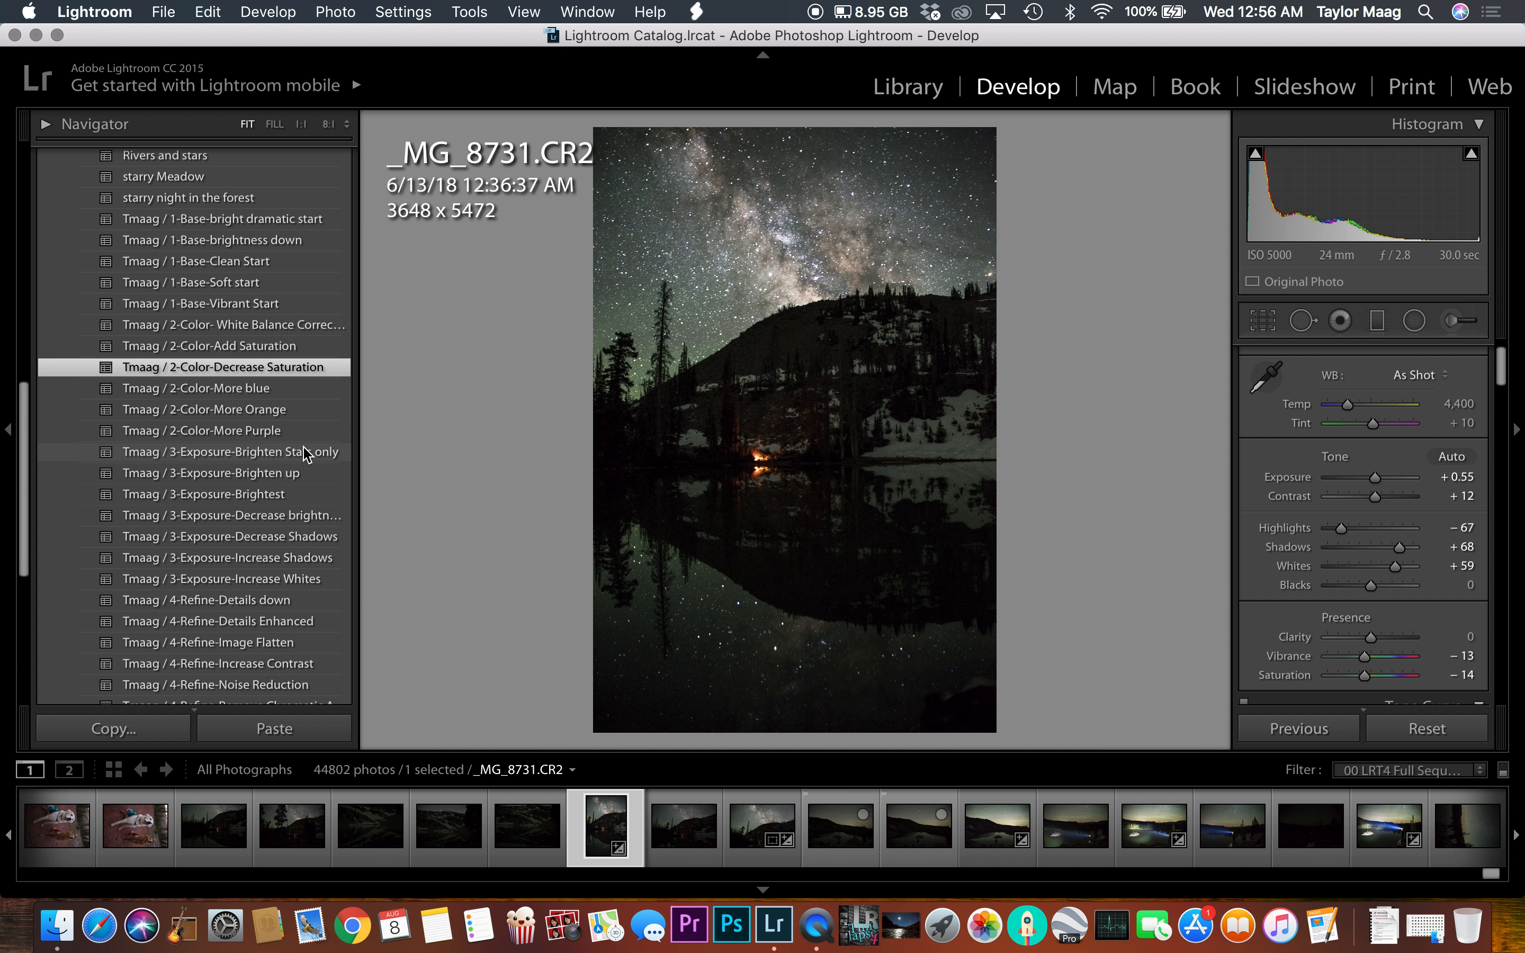
left_click(317, 460)
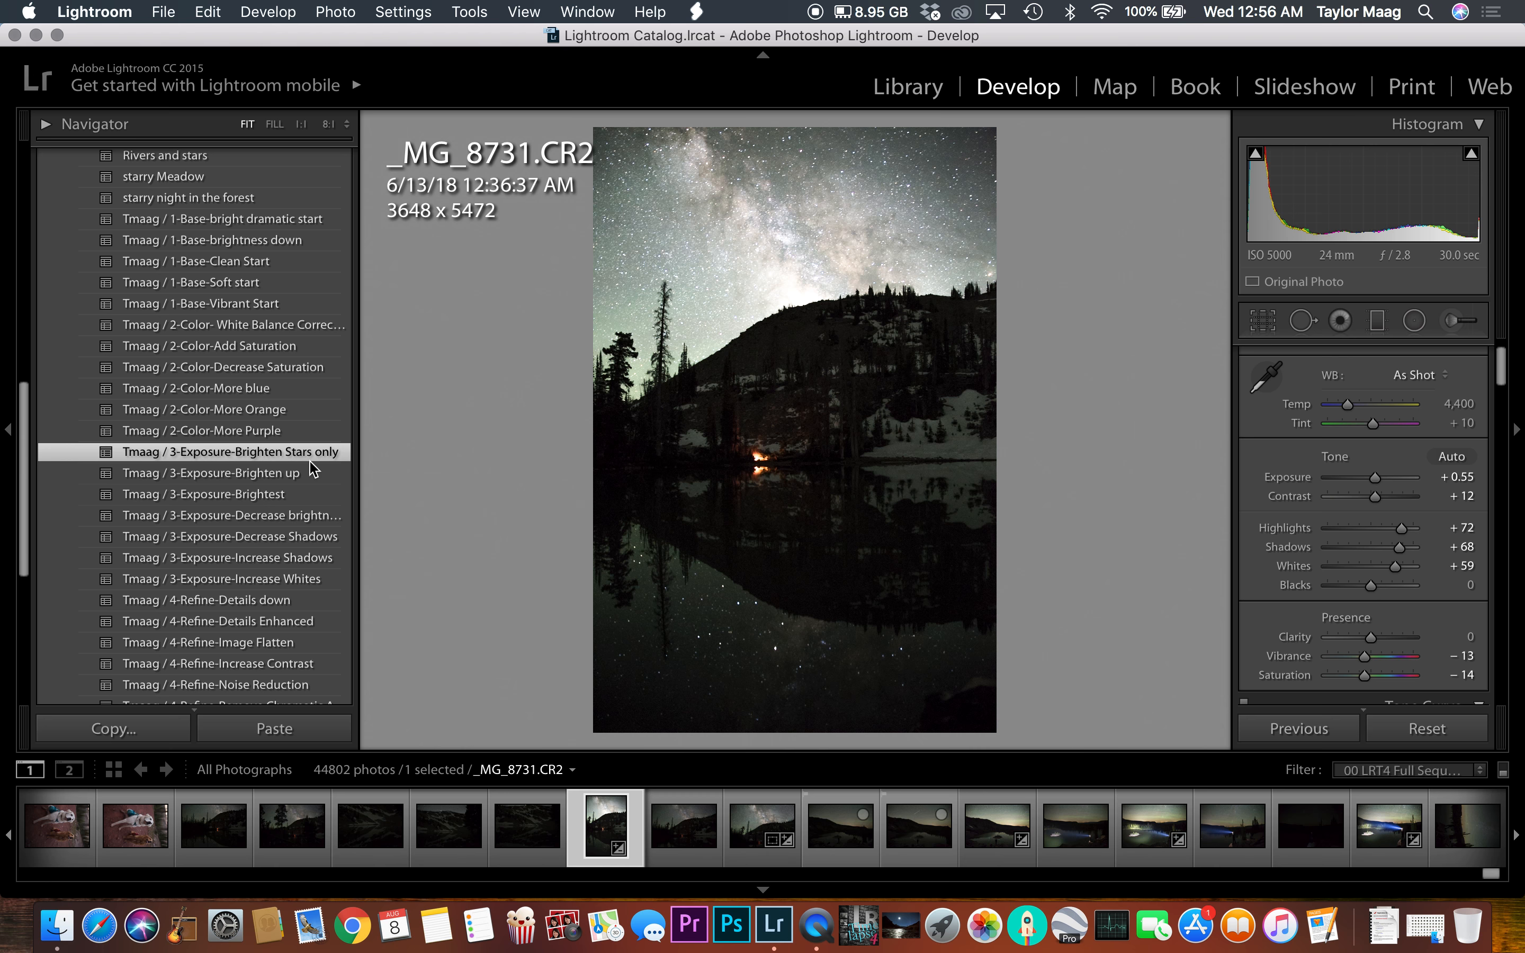
key("super+z")
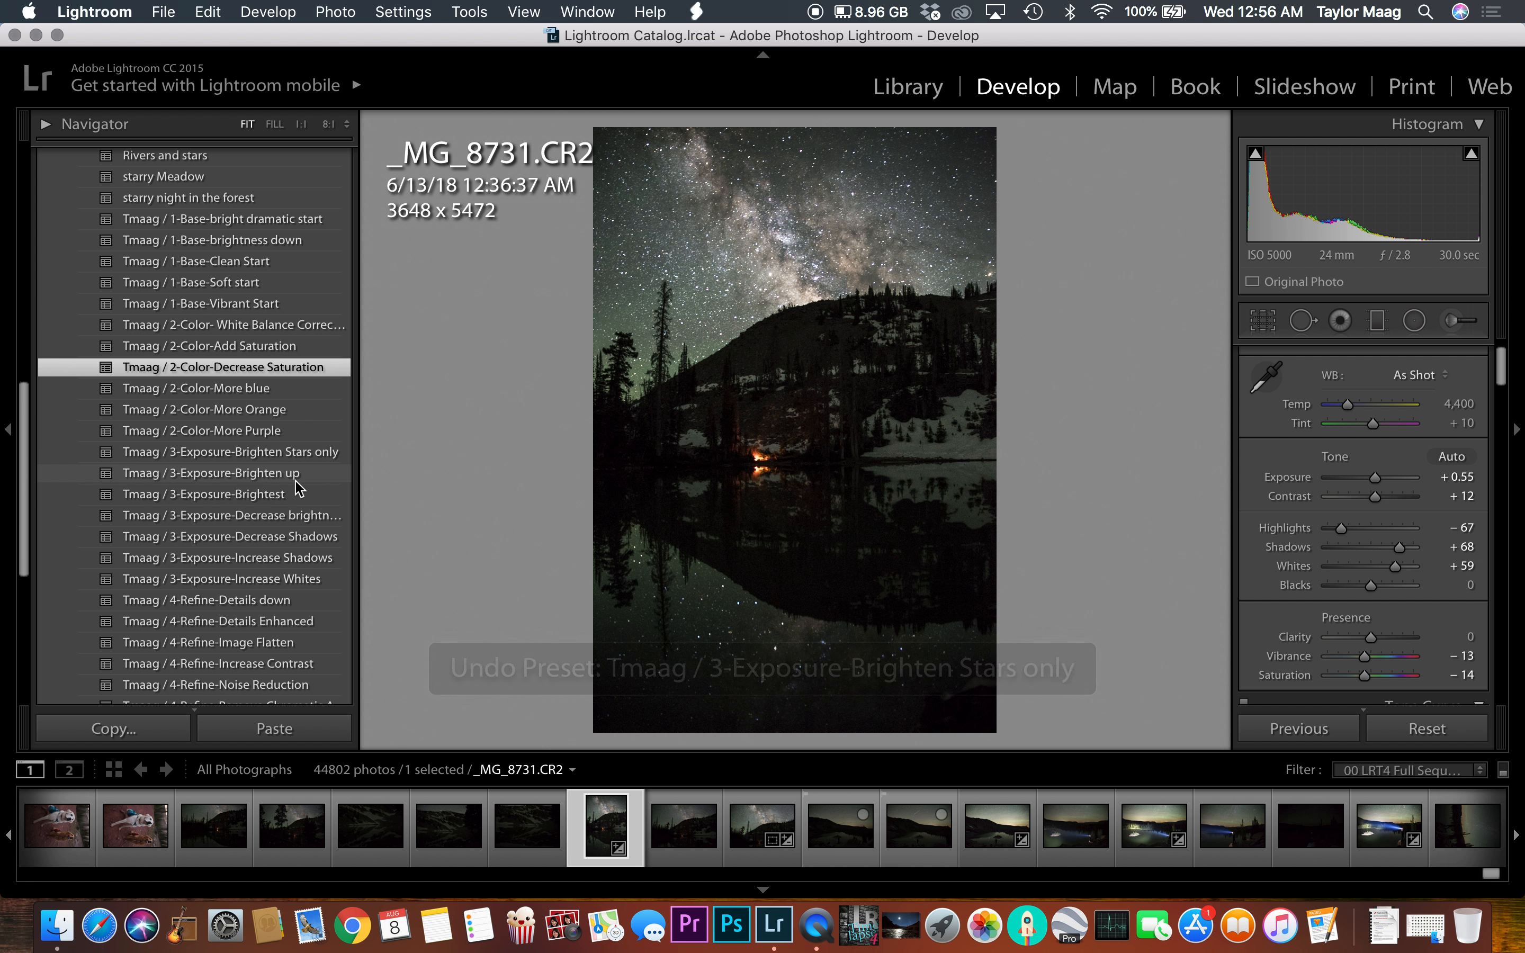
Step: Apply the Tmaag / 3-Exposure-Brighten up preset, trying Brightest and undoing it
left_click(296, 481)
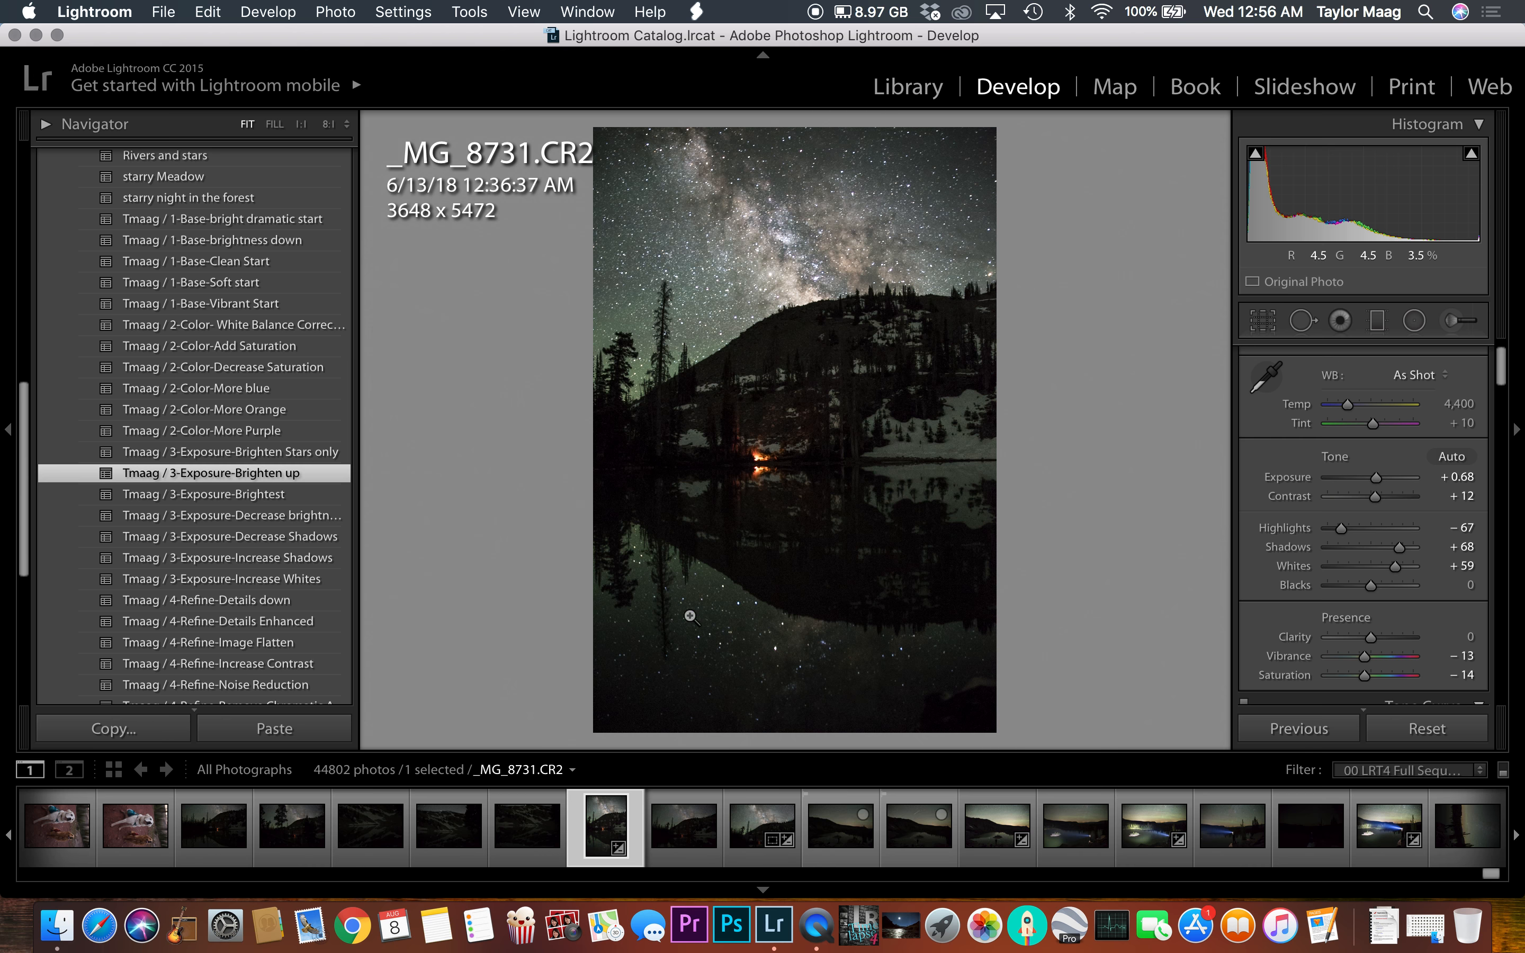
left_click(306, 487)
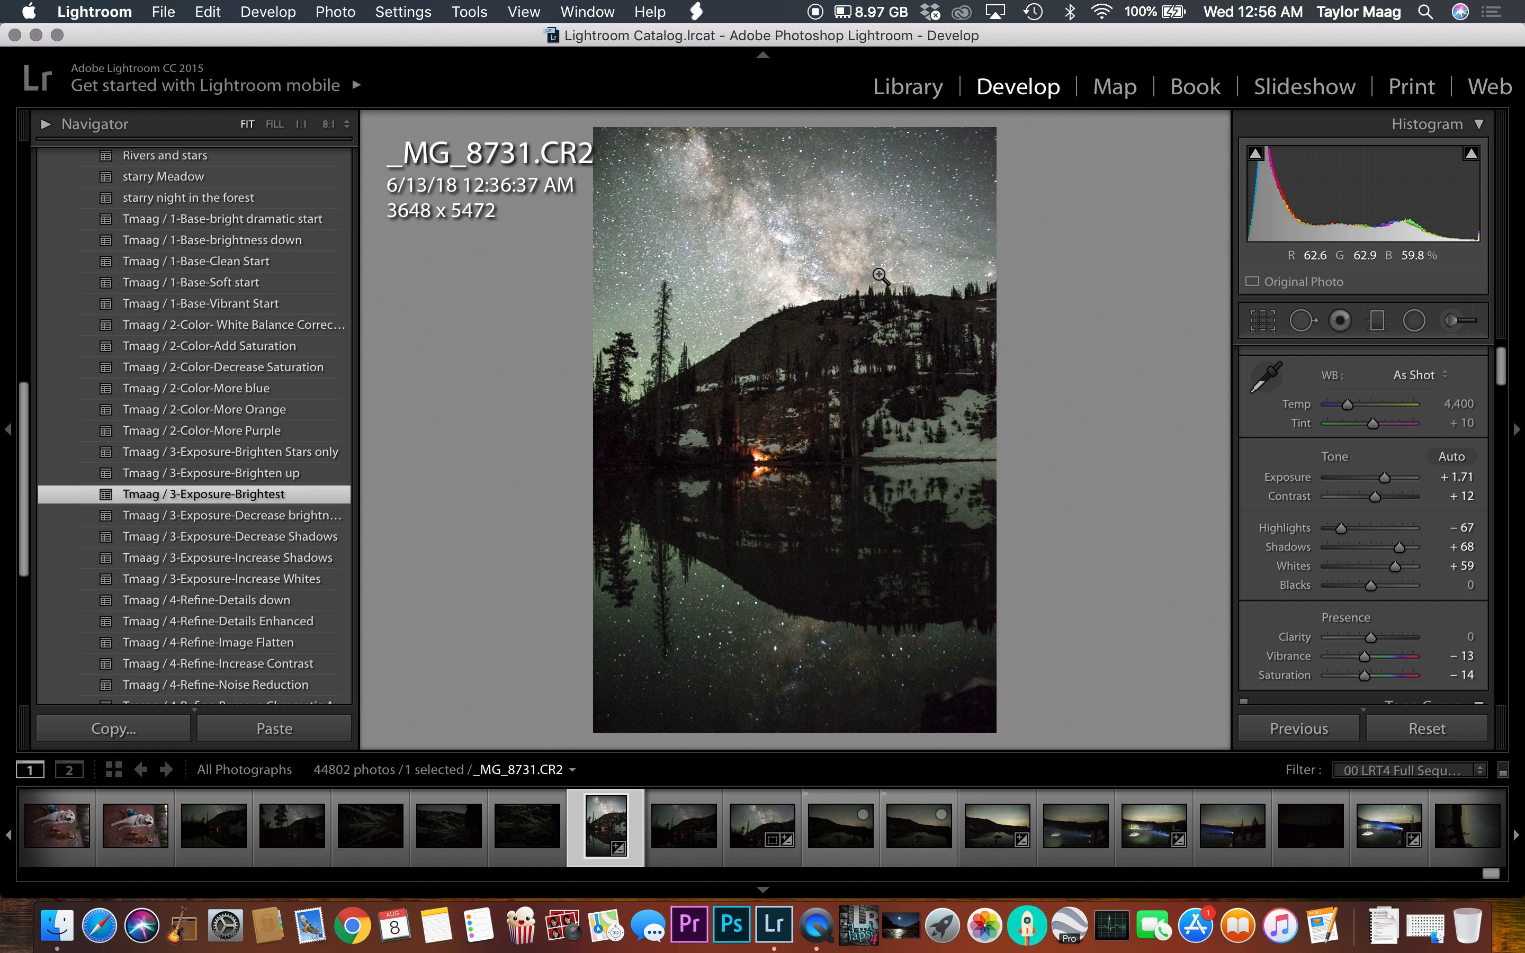
key("super+z")
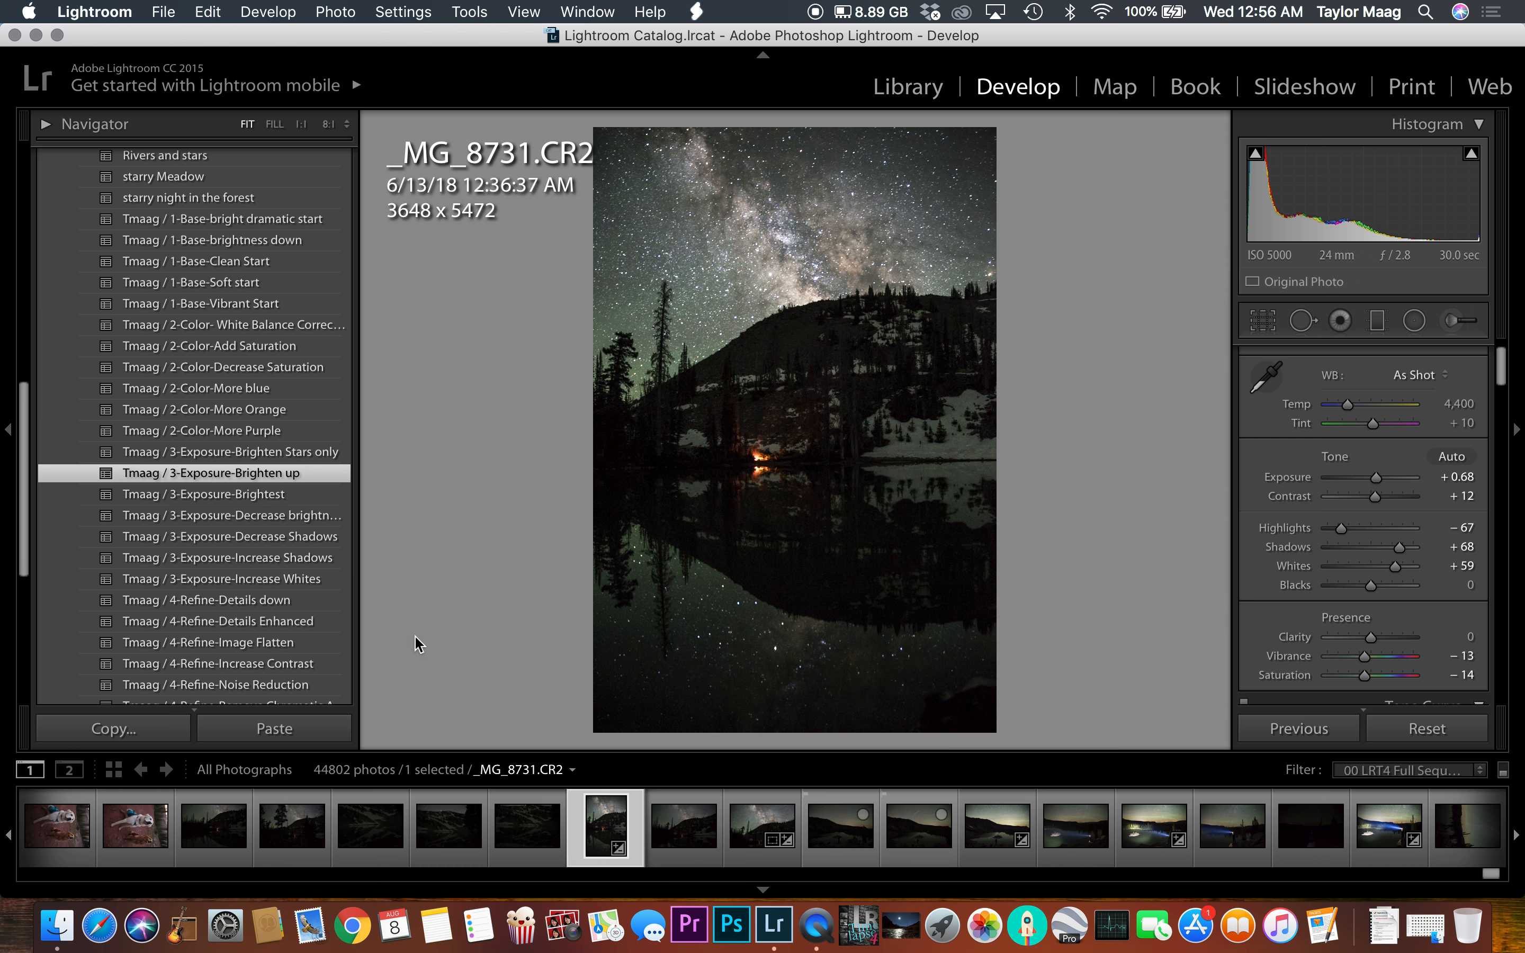
Step: Apply the Tmaag / 3-Exposure-Decrease Shadows preset
scroll(318, 498, "down", 3)
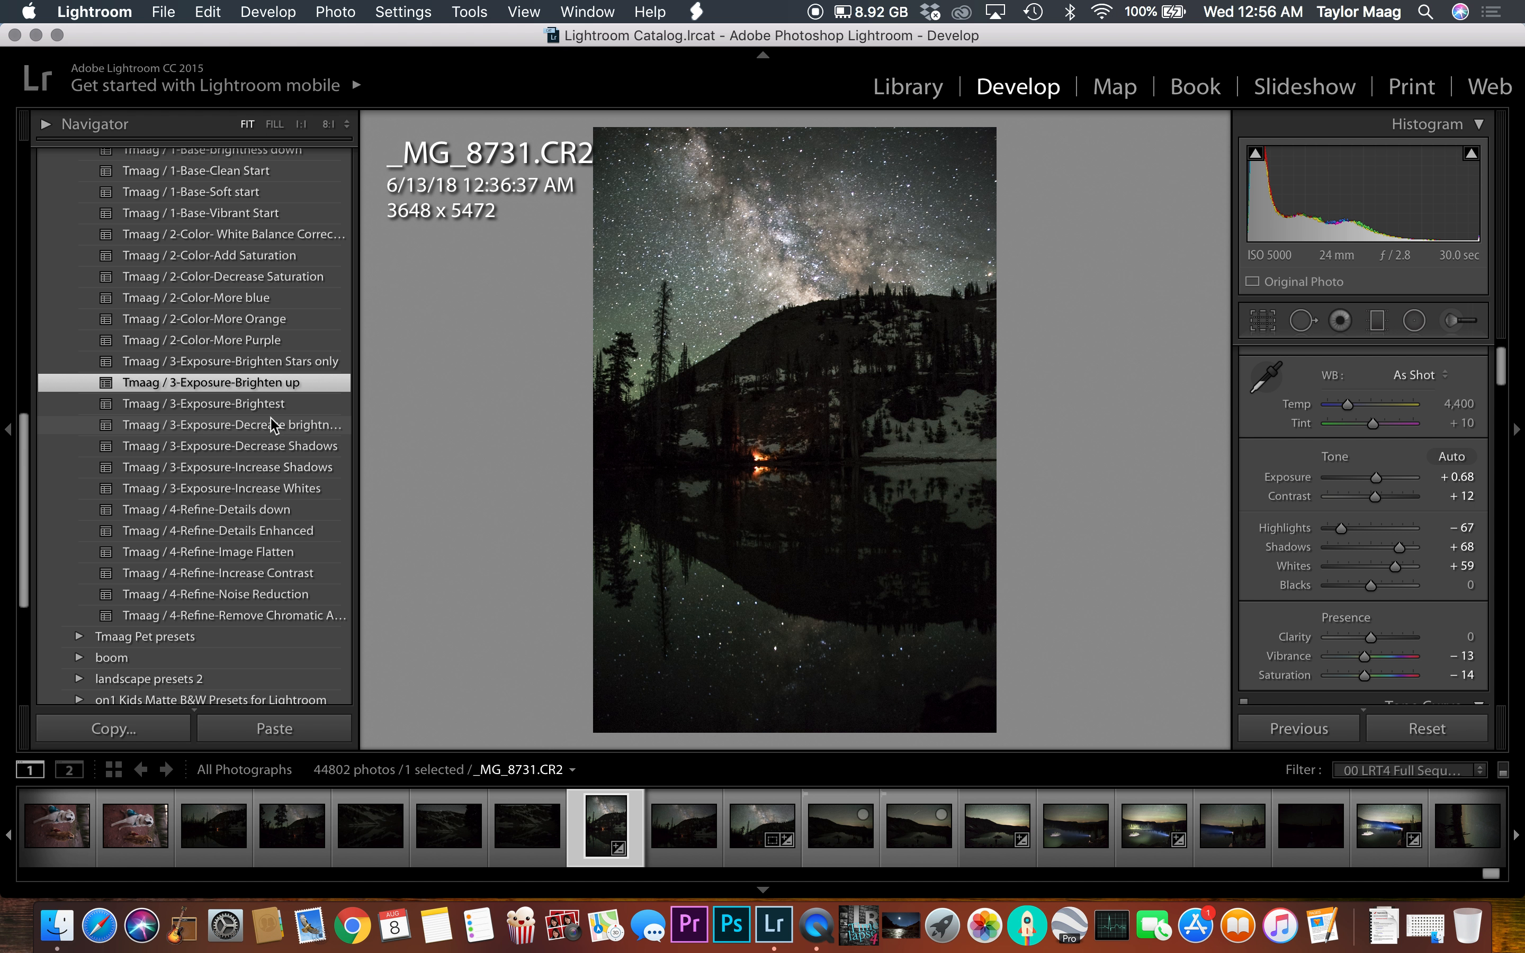
scroll(273, 424, "down", 1)
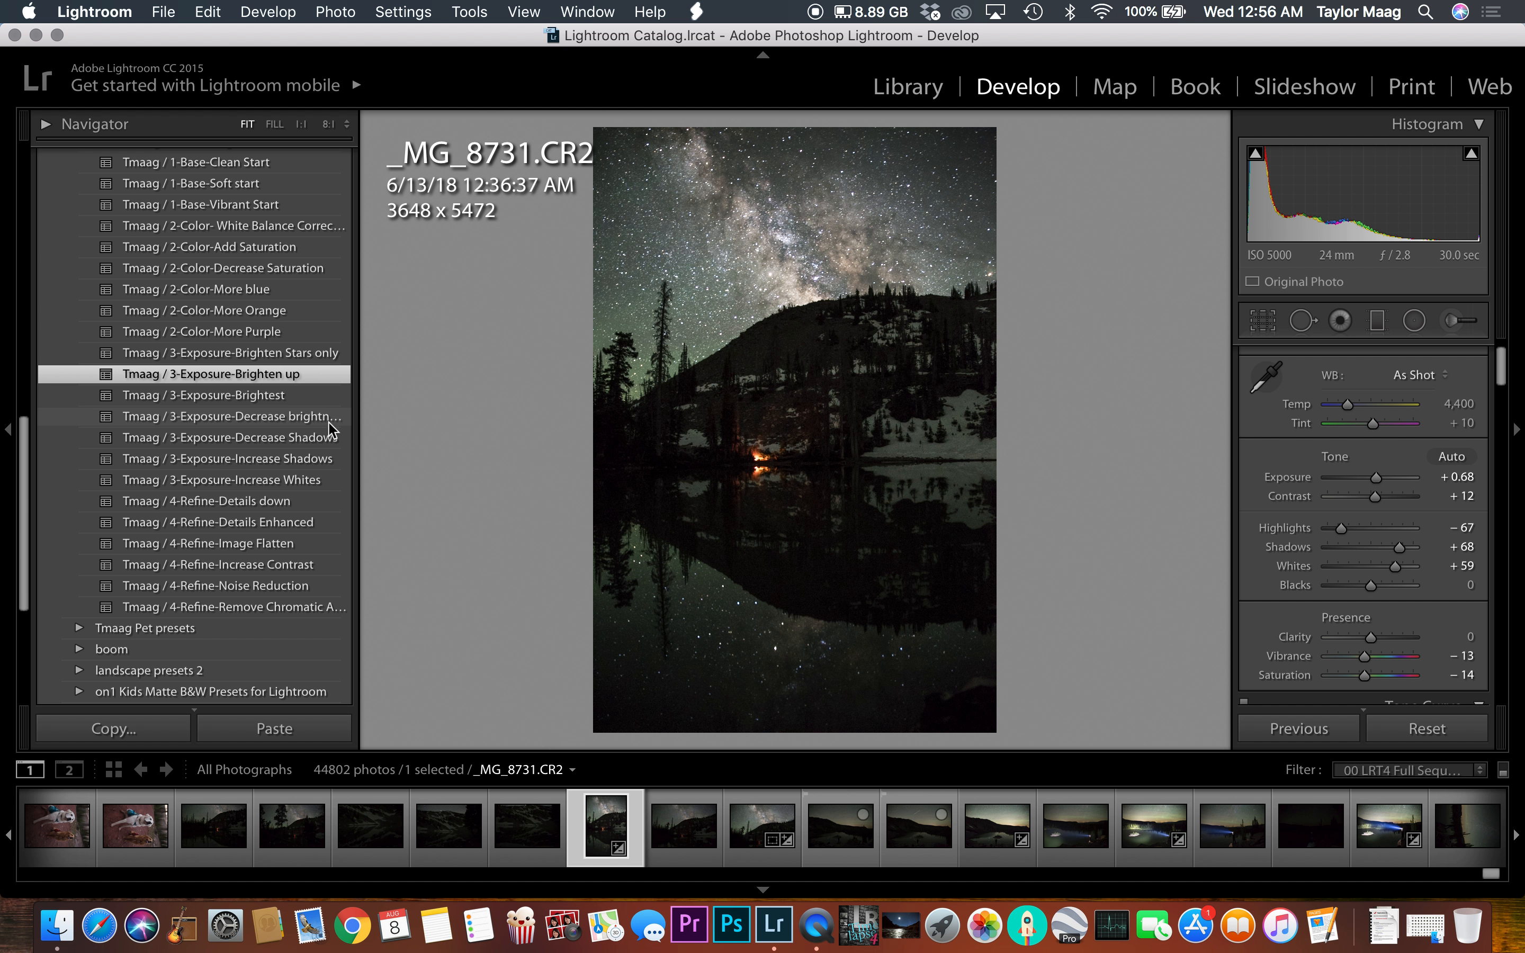
left_click(294, 437)
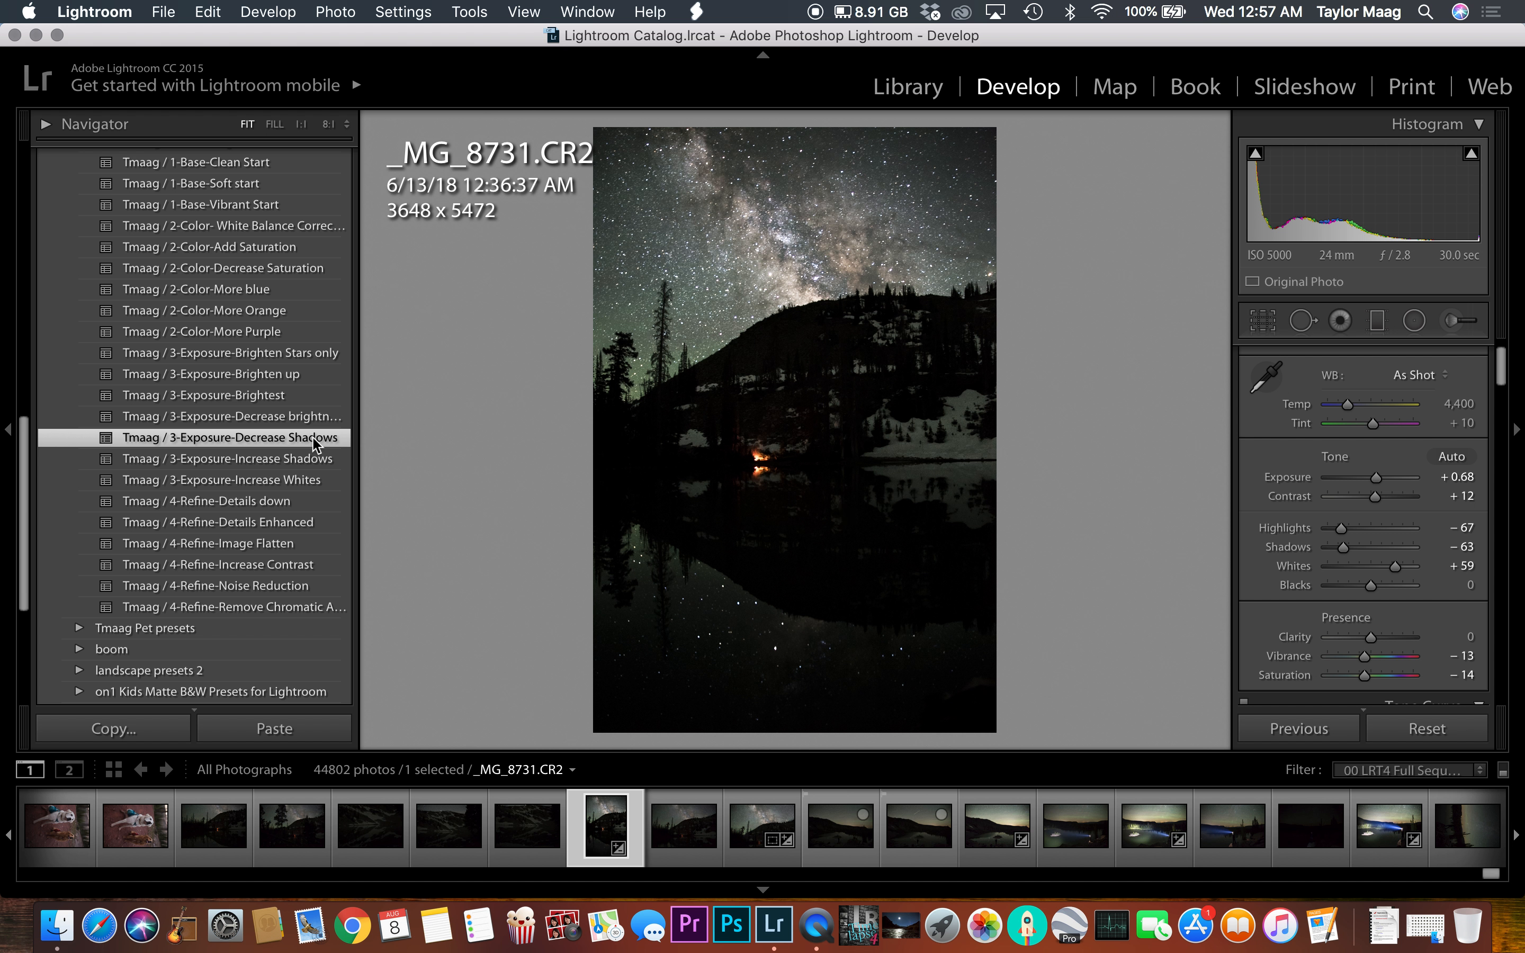
Step: Undo the Decrease Shadows preset, then try the Tmaag / 3-Exposure-Increase Shadows and Increase Whites presets, undoing each
key("super+z")
scroll(281, 479, "down", 2)
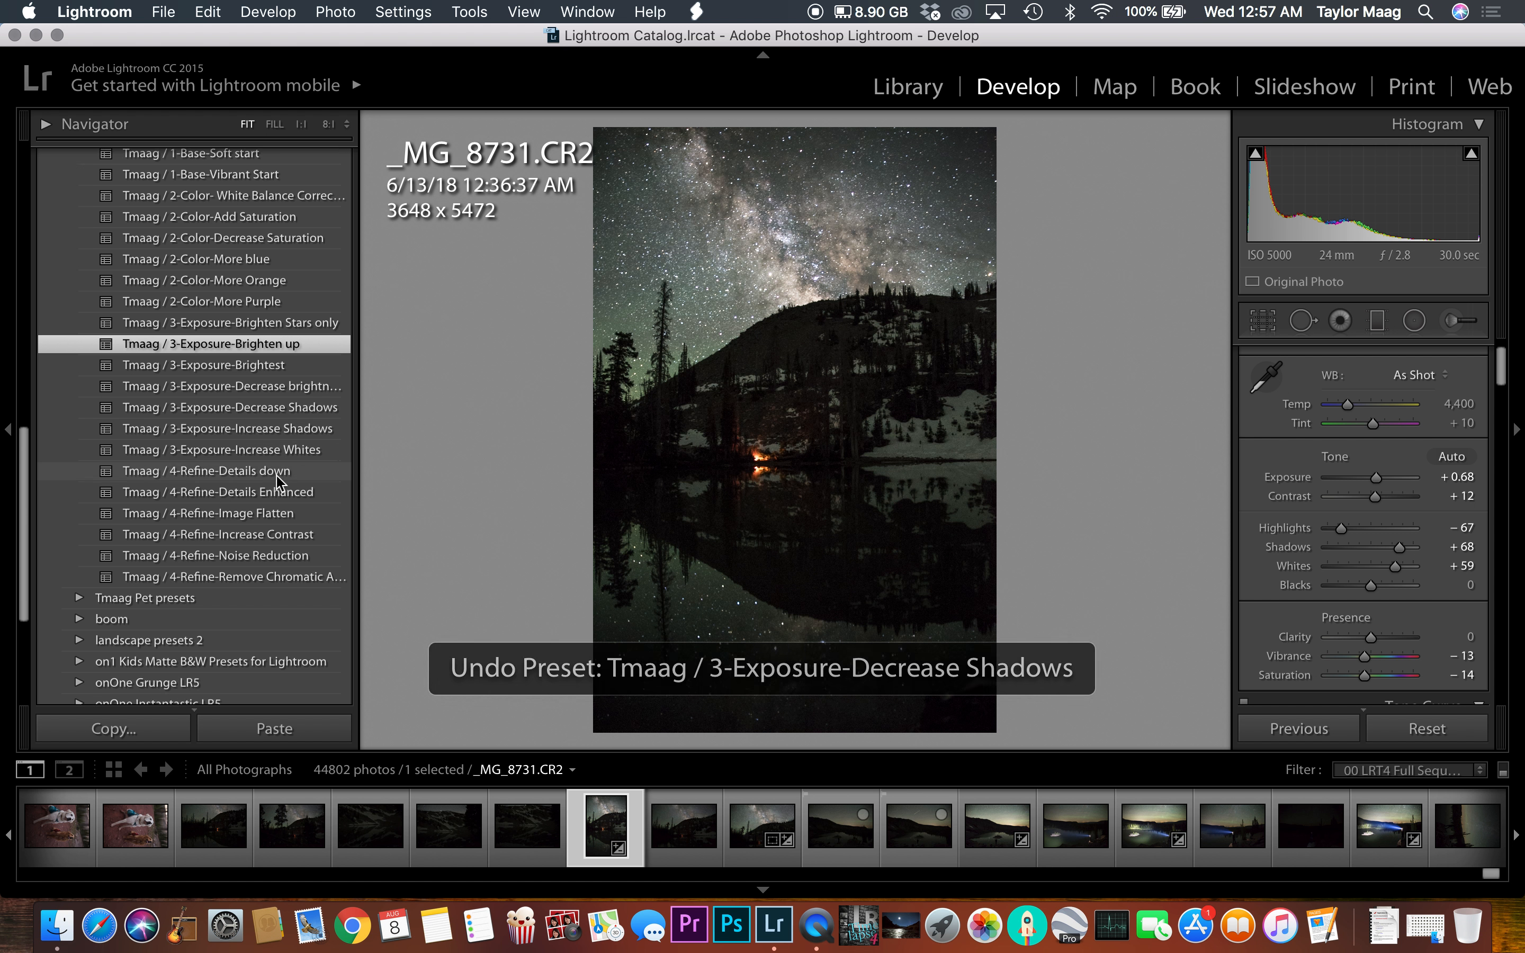
left_click(325, 420)
key("super+z")
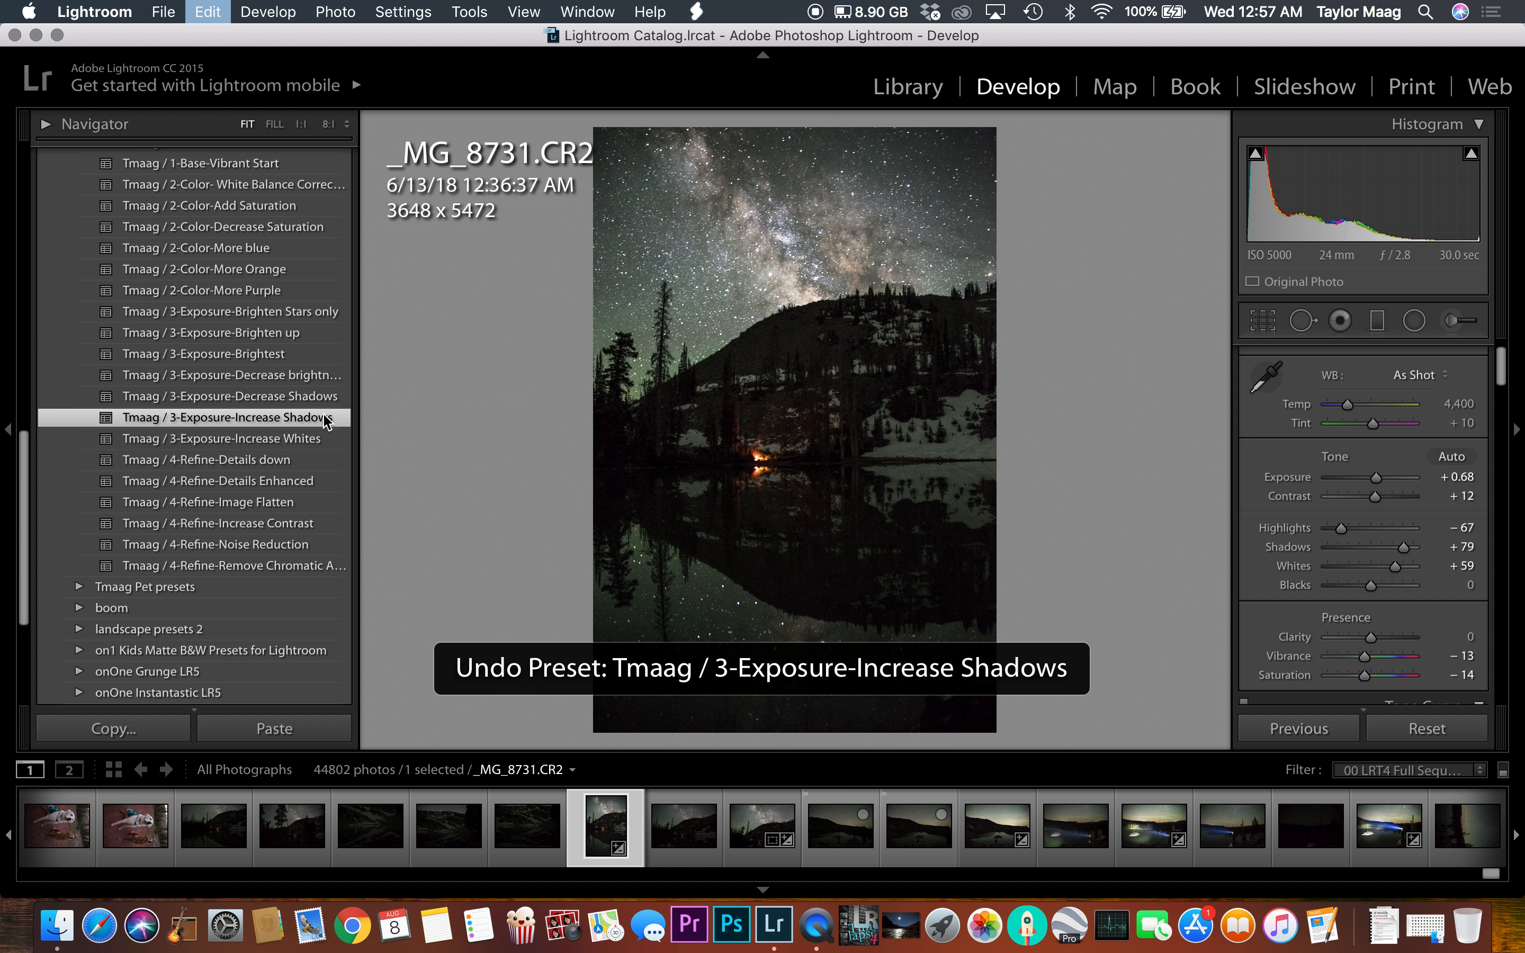
left_click(311, 440)
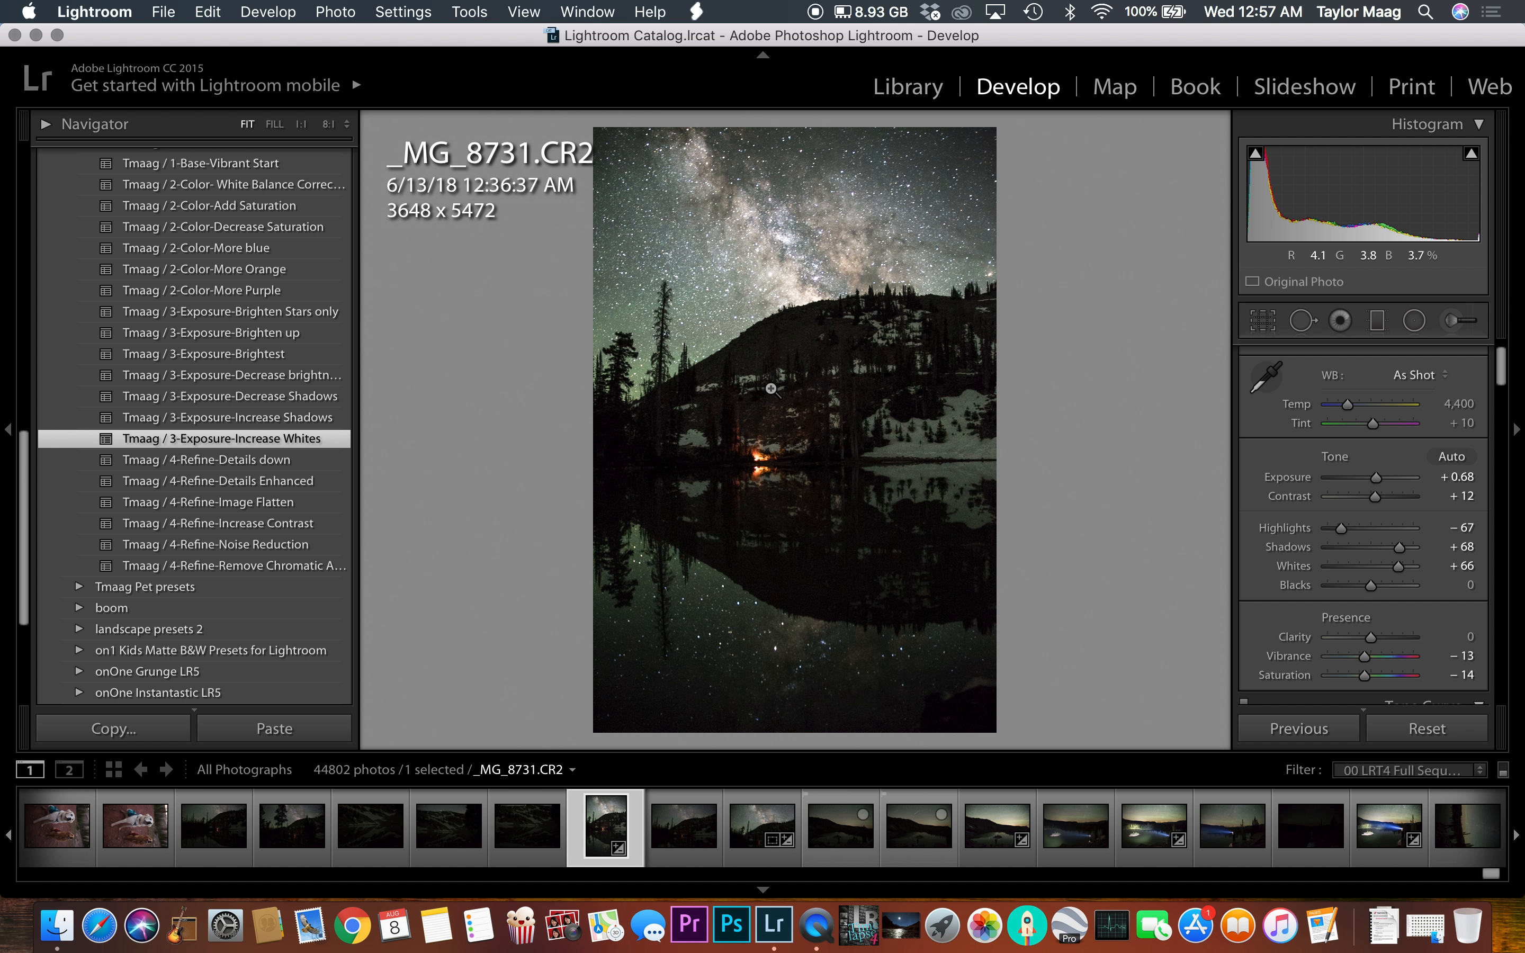
key("super+z")
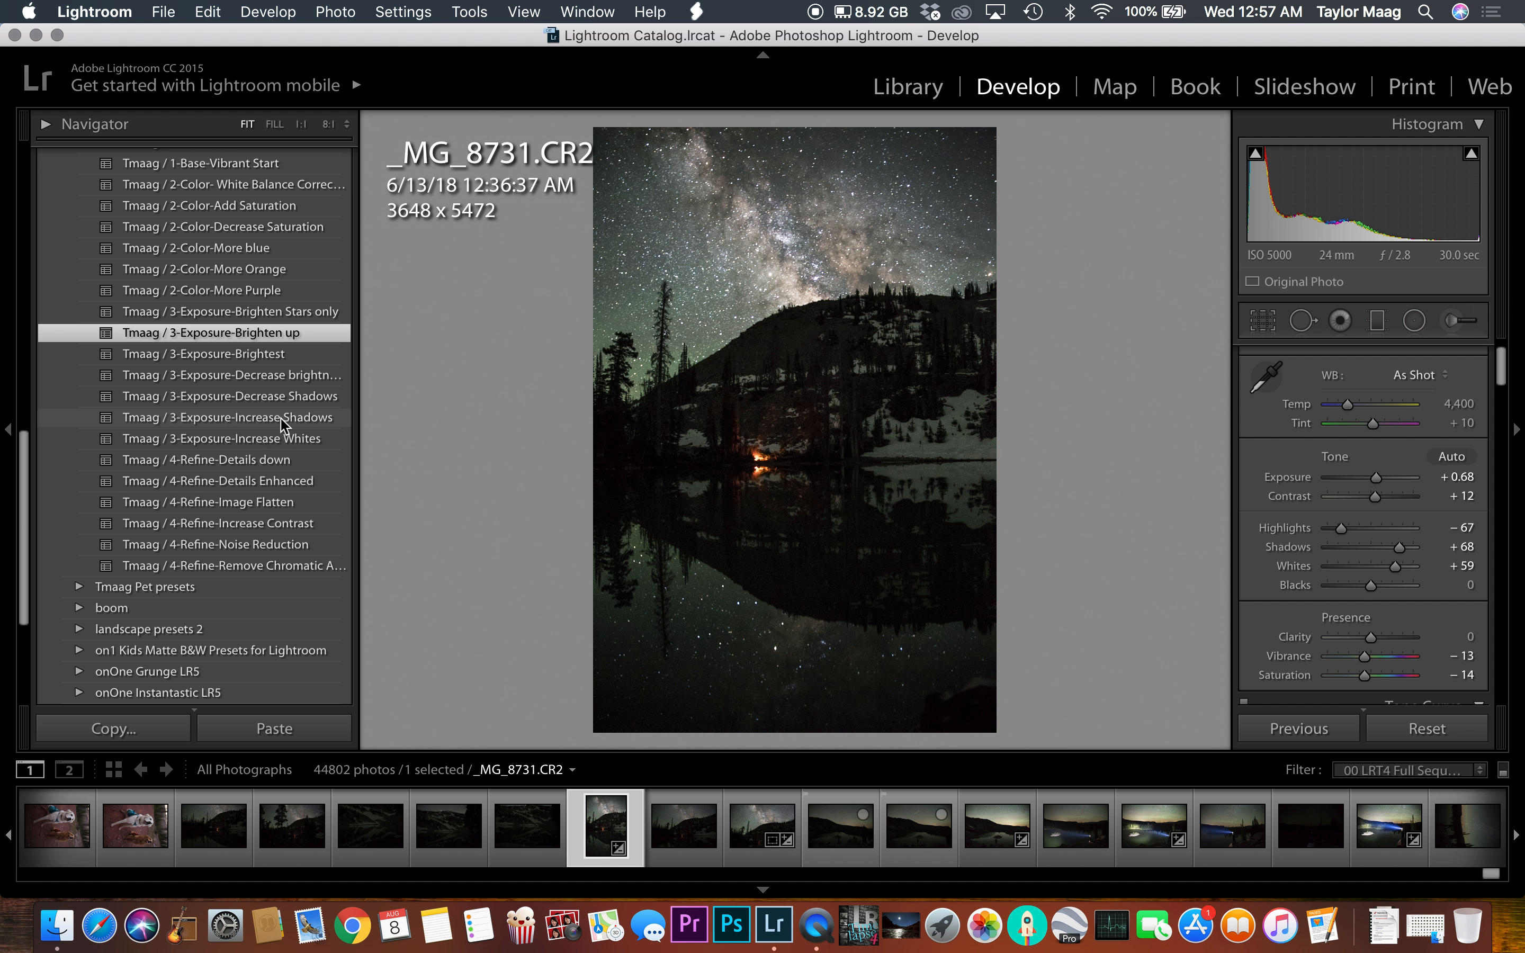
Step: Try the Tmaag / 4-Refine-Details Enhanced preset, then apply Tmaag / 4-Refine-Details down instead
scroll(288, 424, "down", 1)
scroll(340, 463, "down", 2)
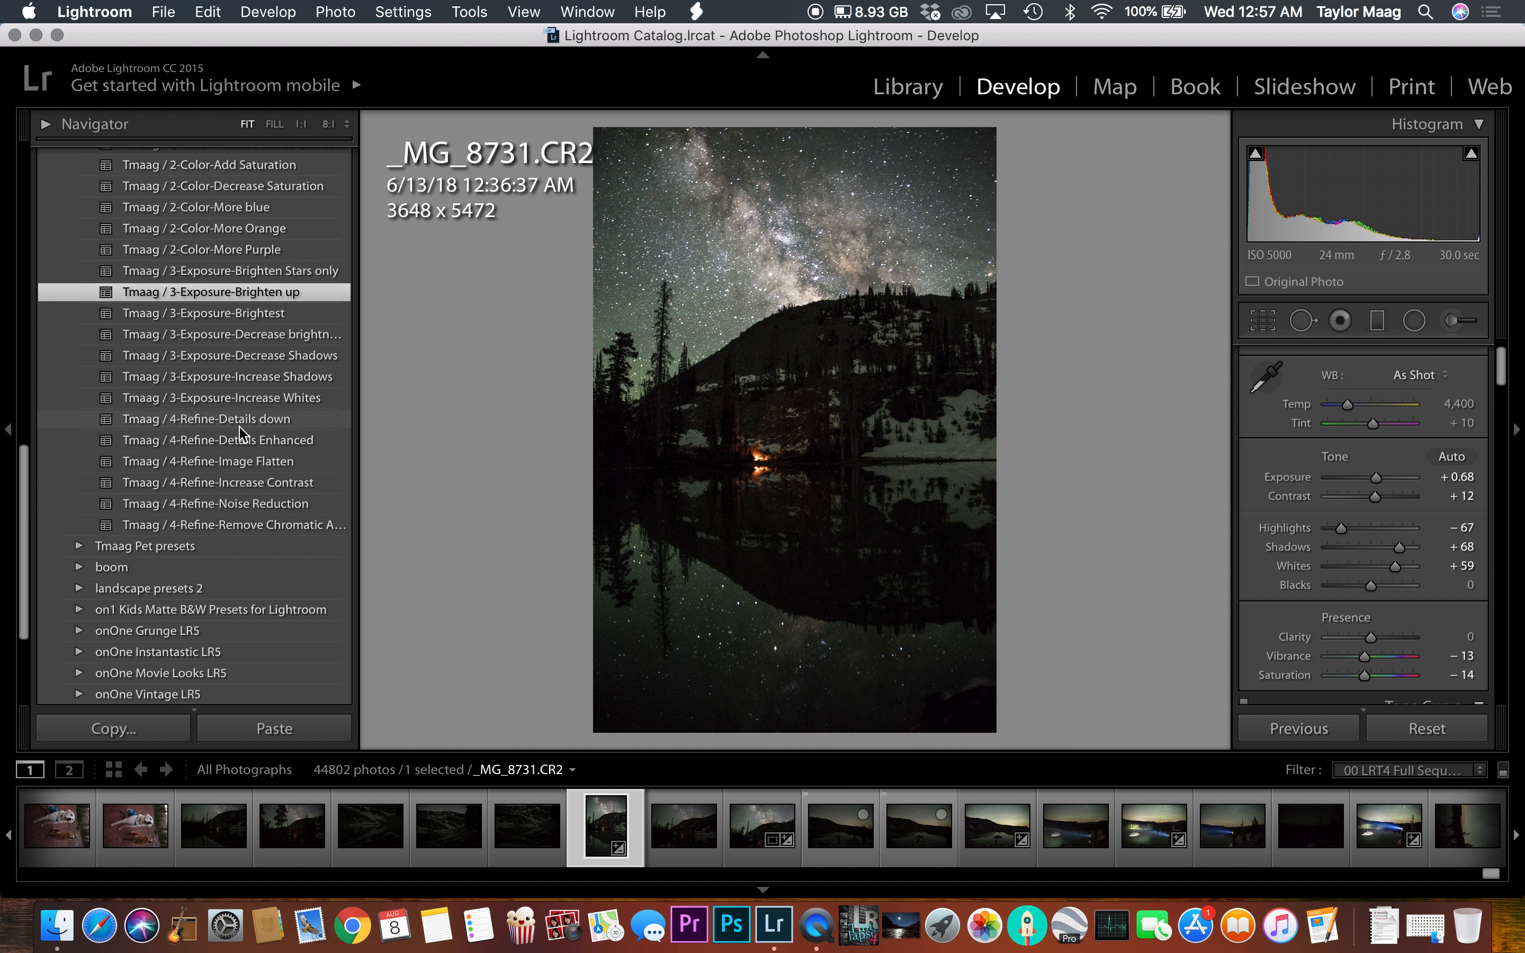
left_click(271, 439)
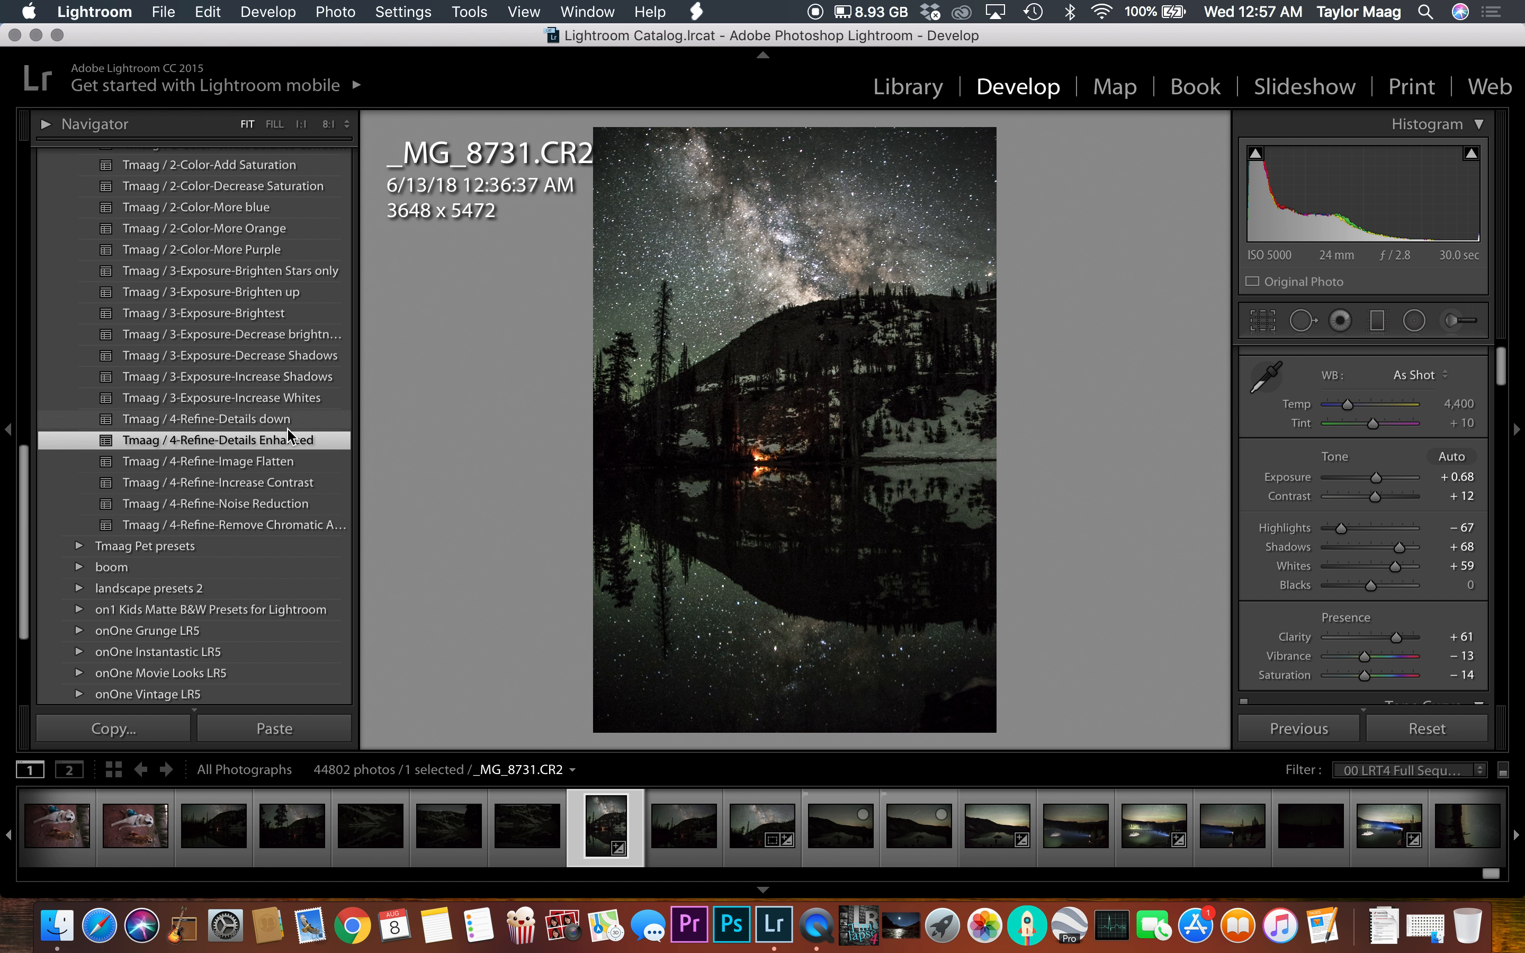
left_click(285, 418)
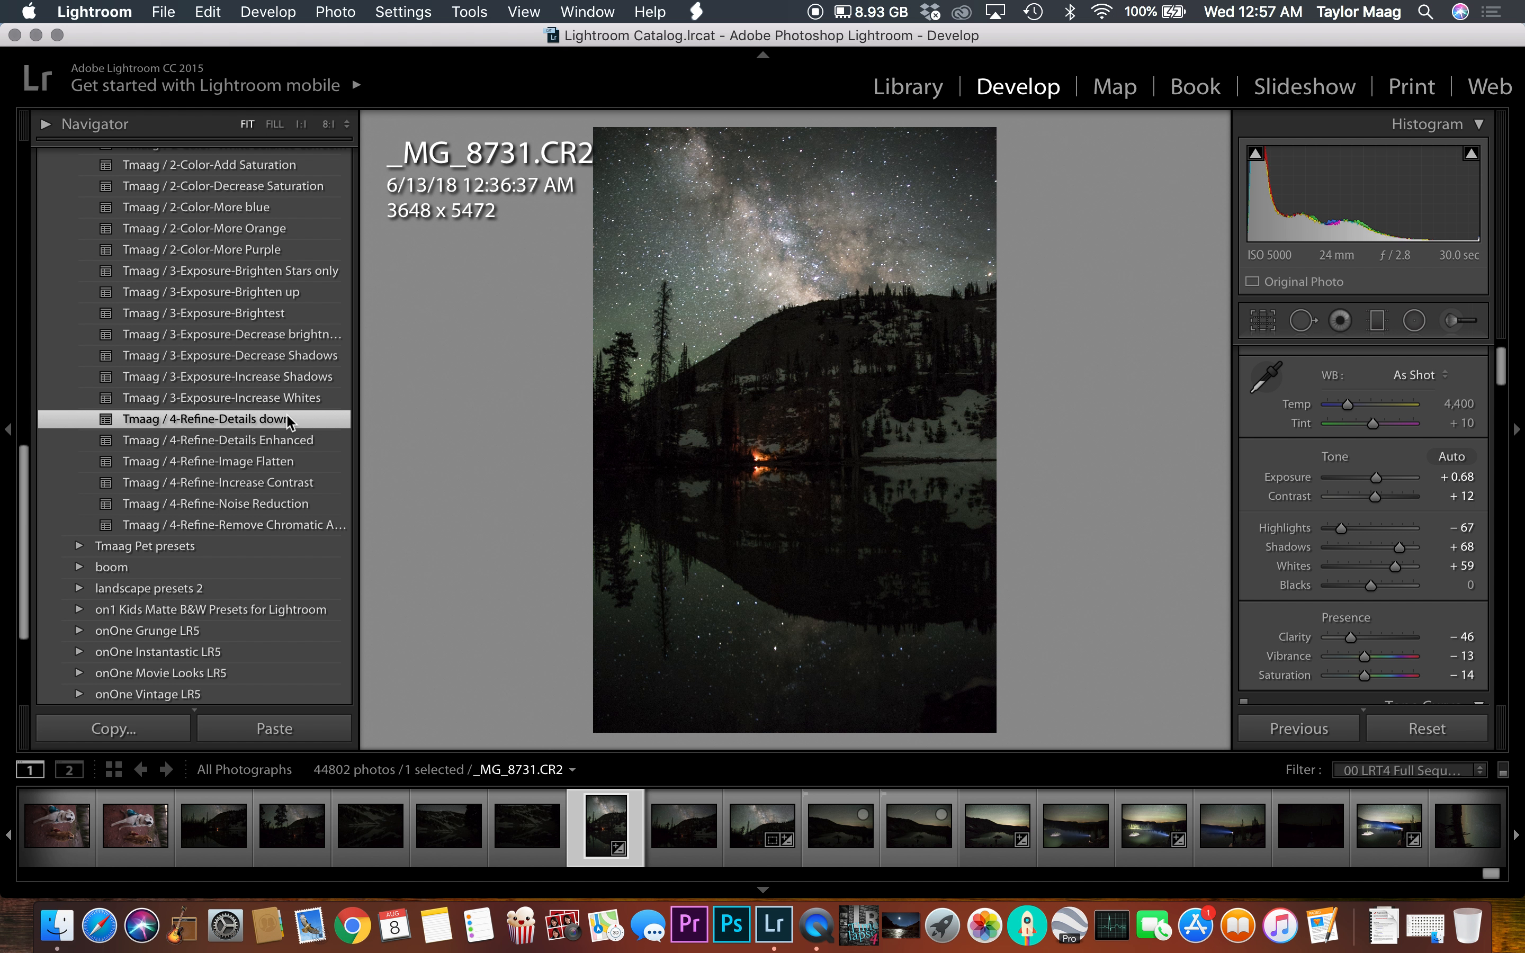
Step: Apply the Tmaag / 4-Refine Image Flatten, Increase Contrast, Noise Reduction and Remove Chromatic Aberration presets in turn
left_click(288, 462)
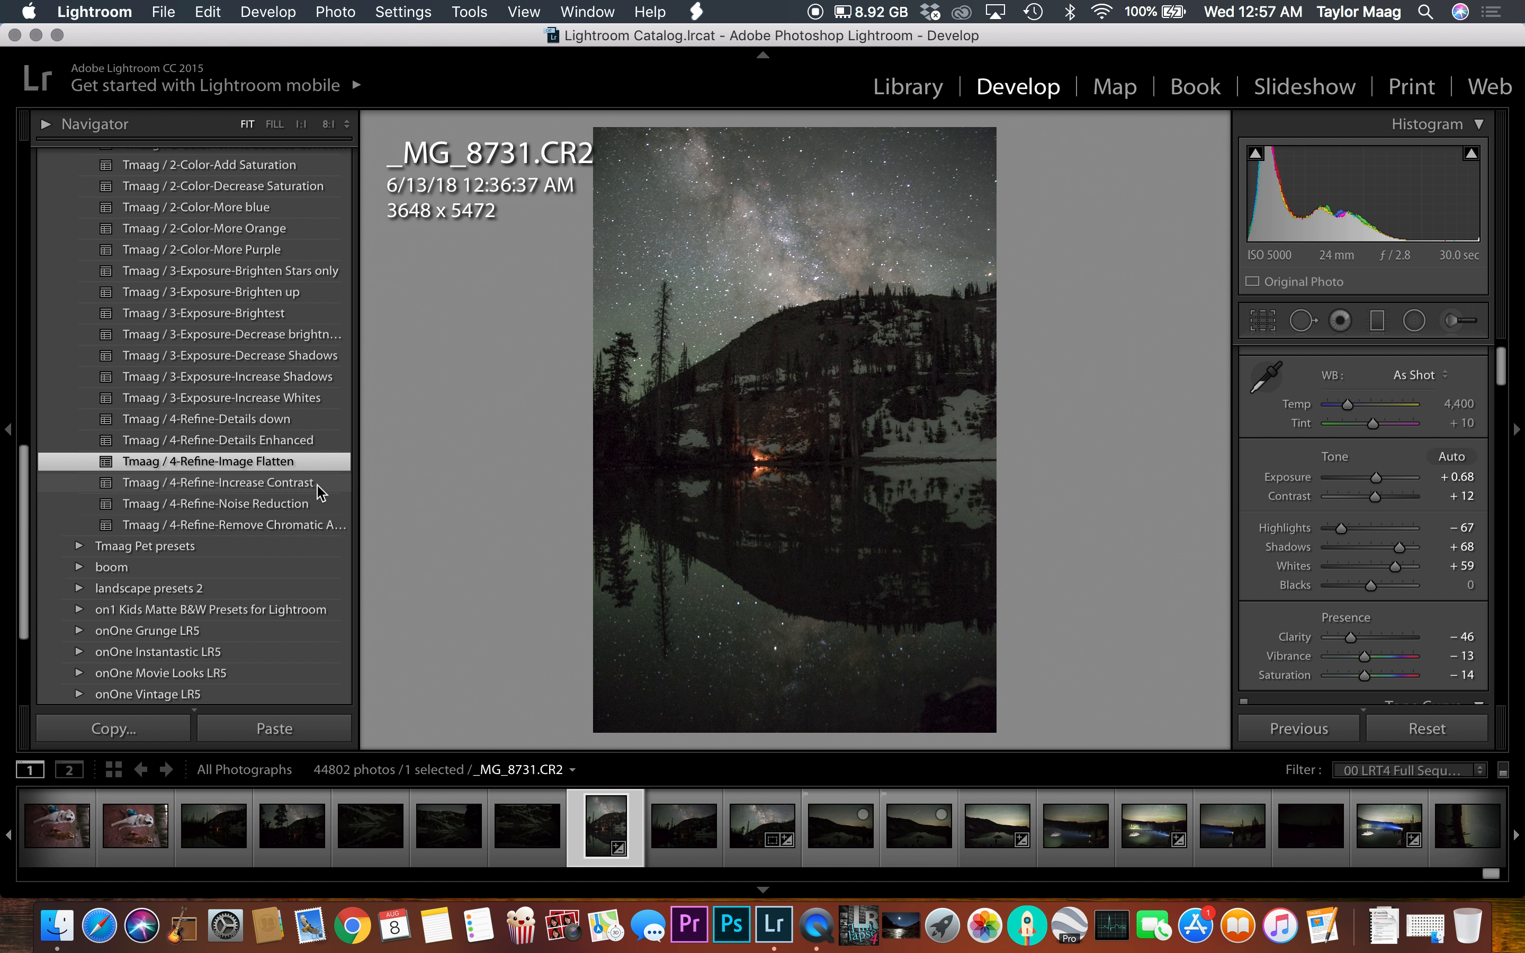
left_click(296, 483)
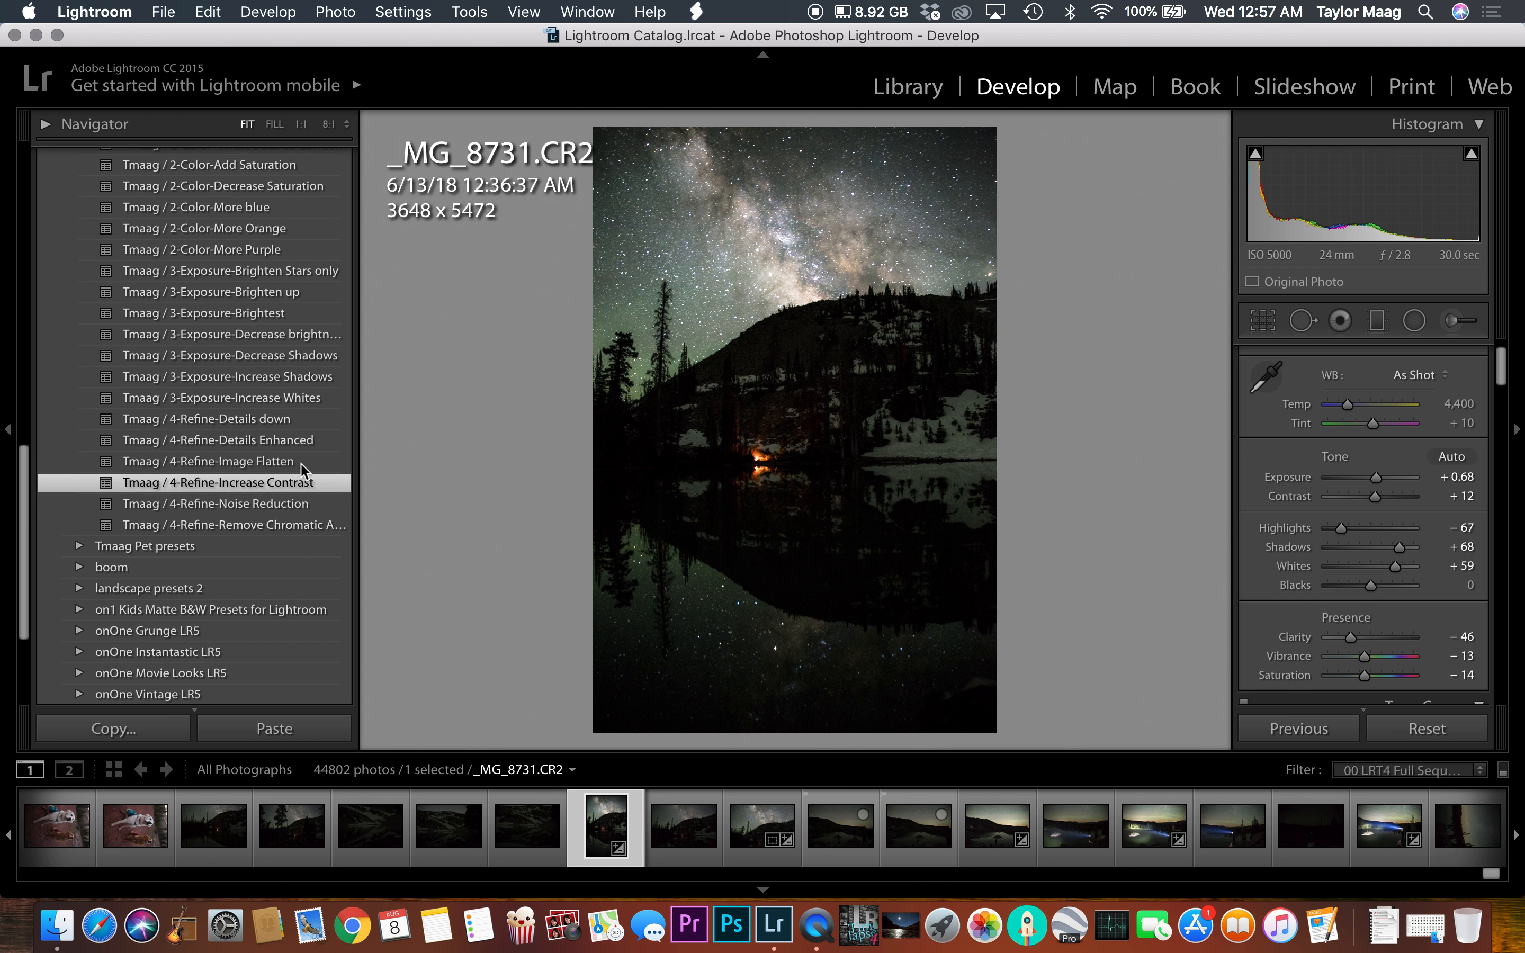
left_click(296, 504)
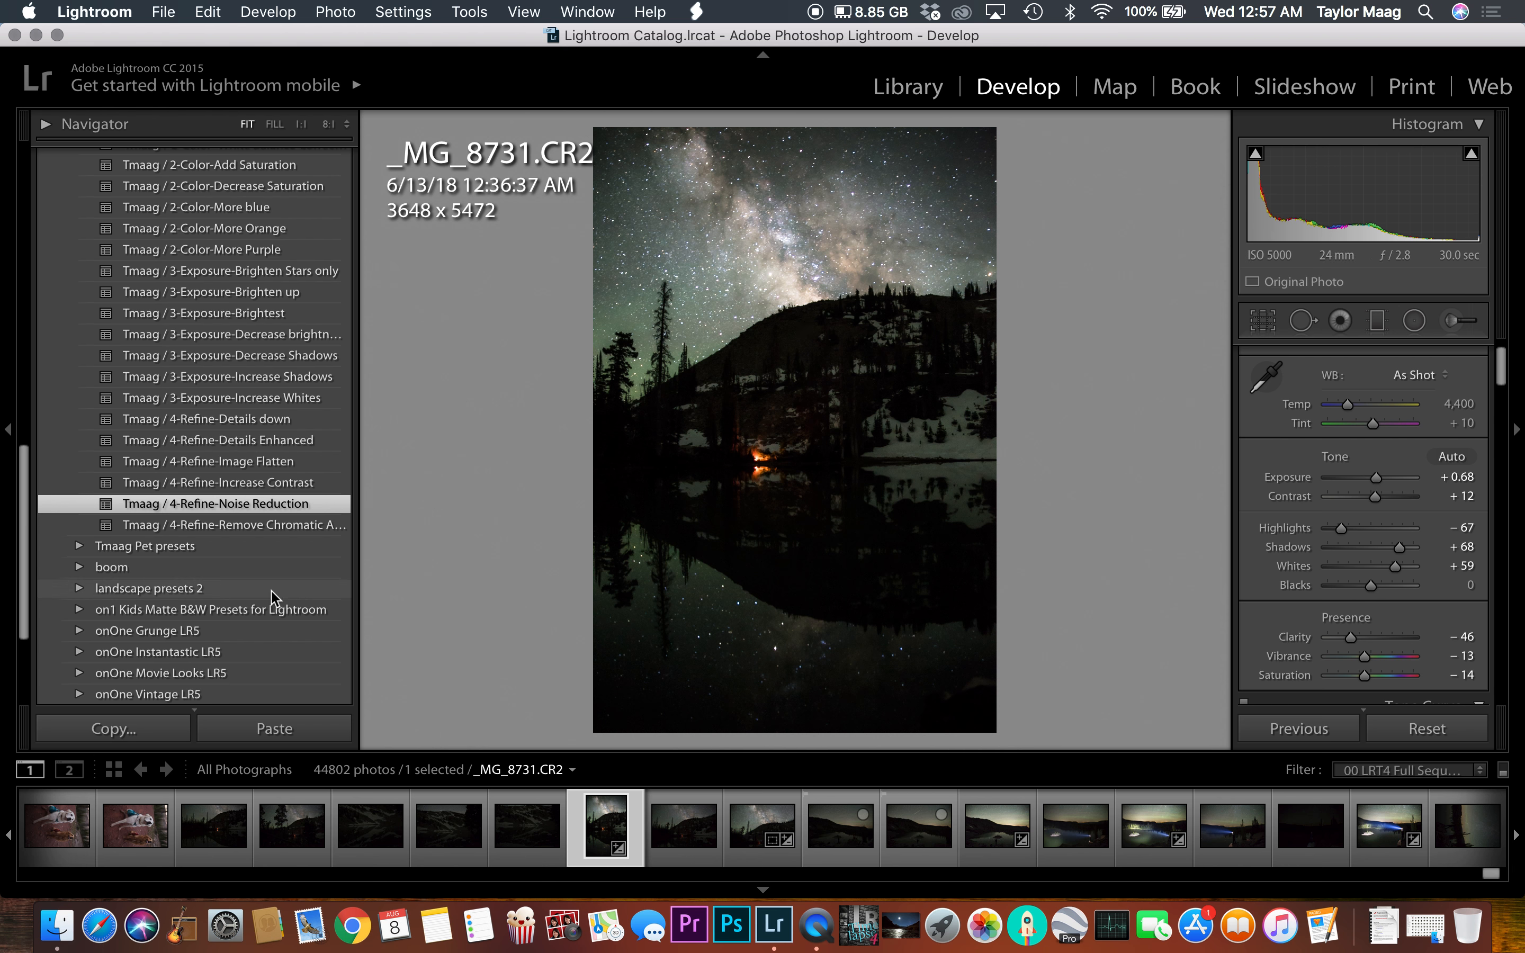
scroll(296, 484, "down", 1)
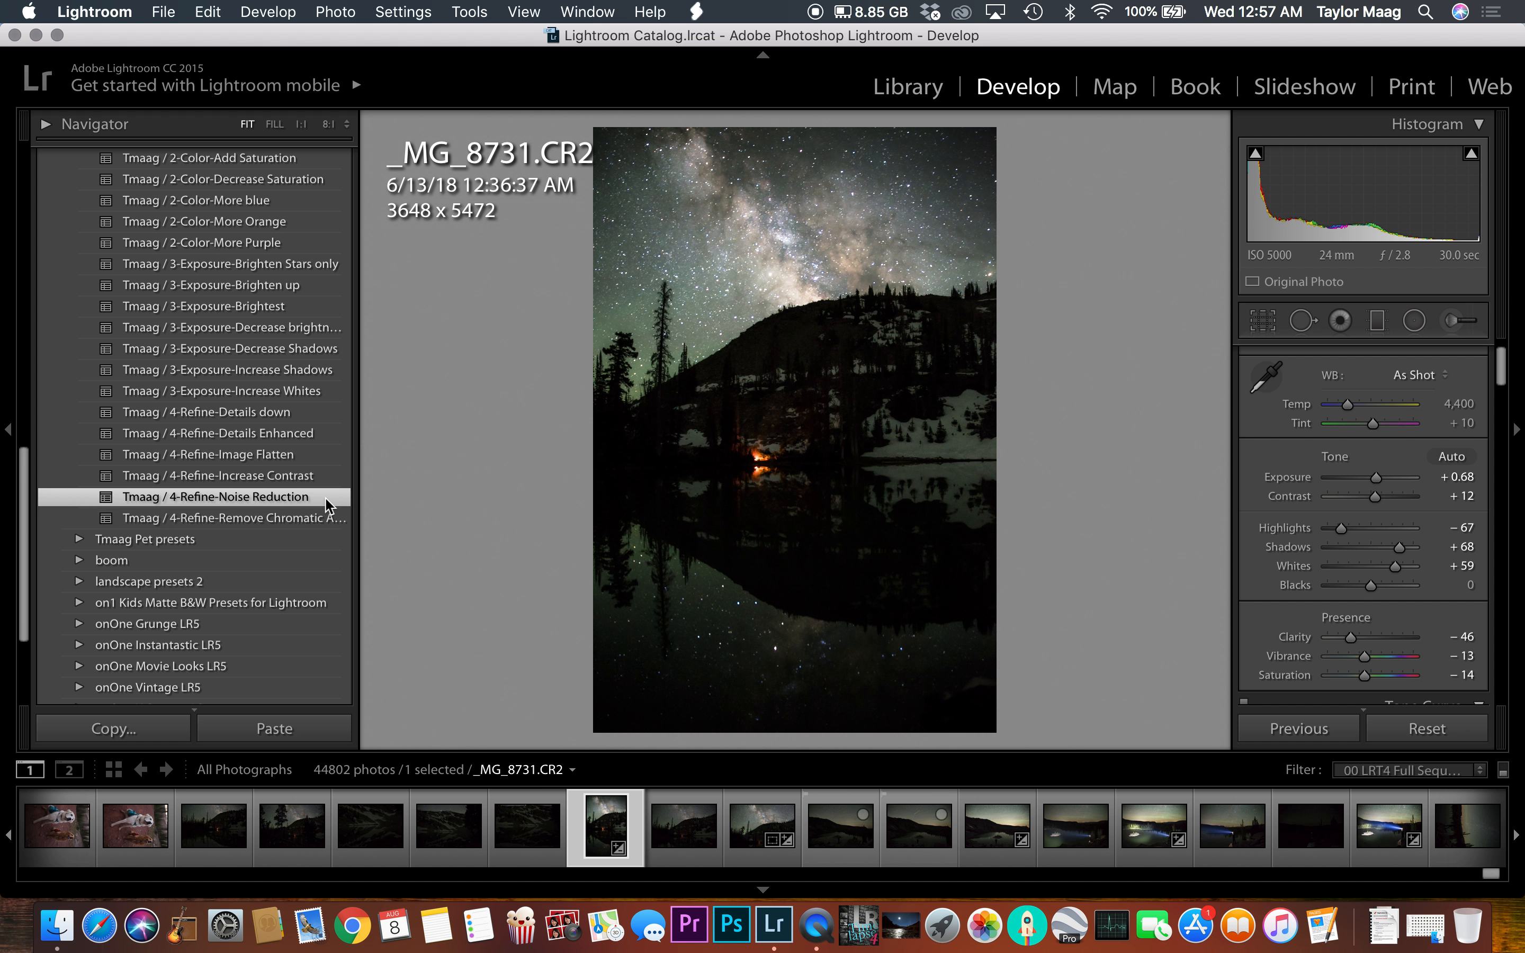
left_click(242, 522)
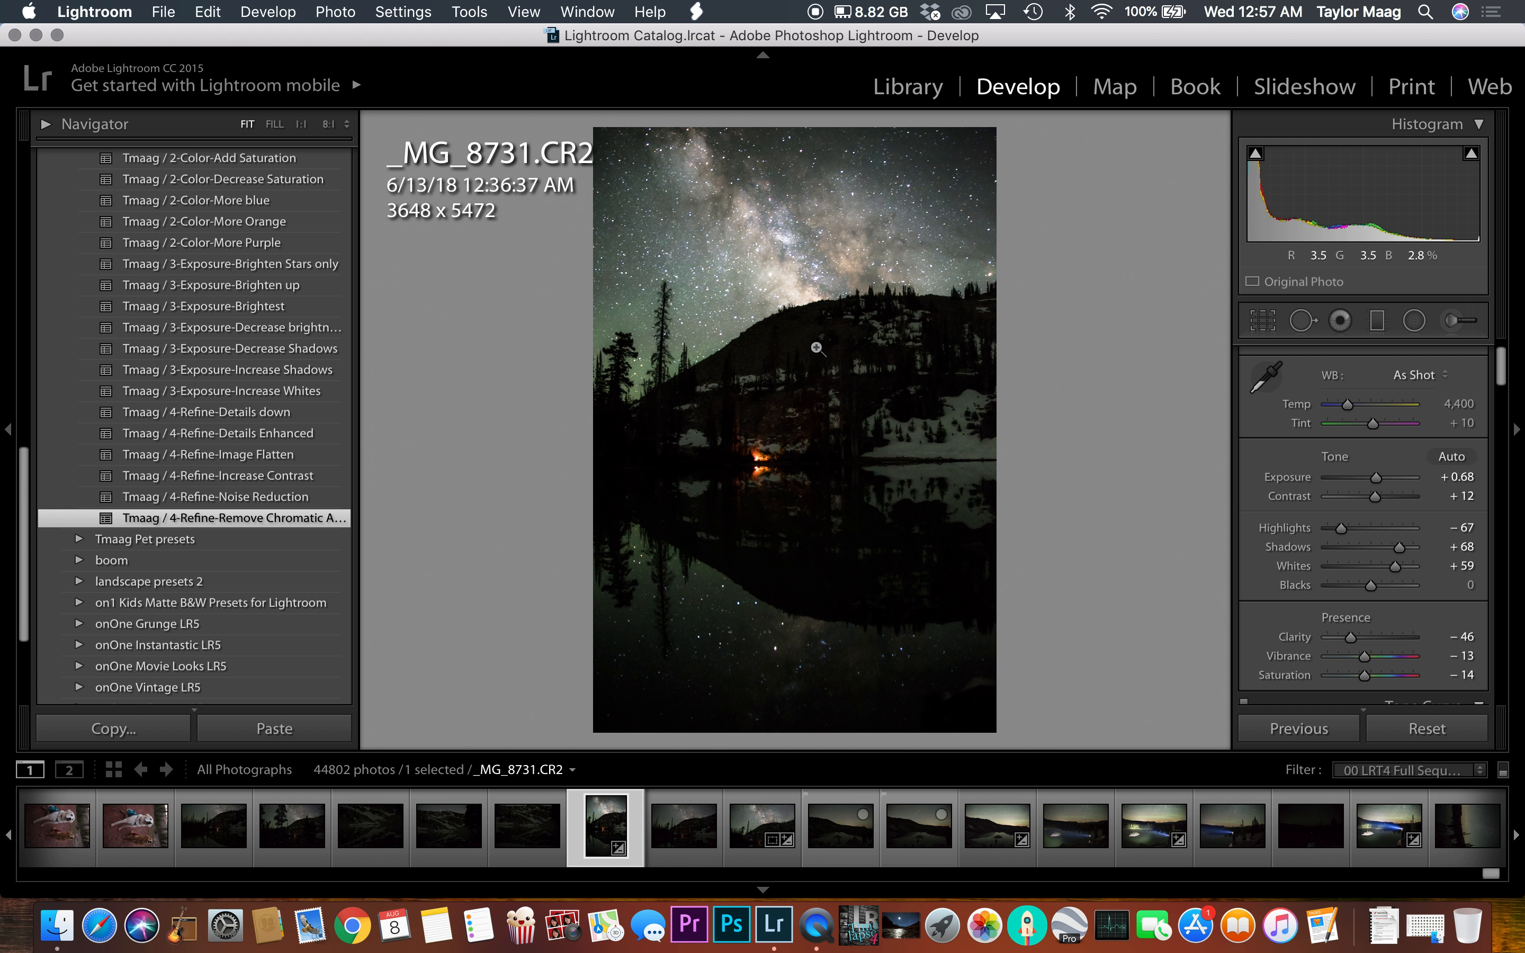
Step: Zoom the photo to 1:1 and pan across the sky and hillside to inspect detail, then zoom back out
left_click(813, 305)
left_click_drag(739, 317, 602, 532)
left_click_drag(597, 468, 930, 344)
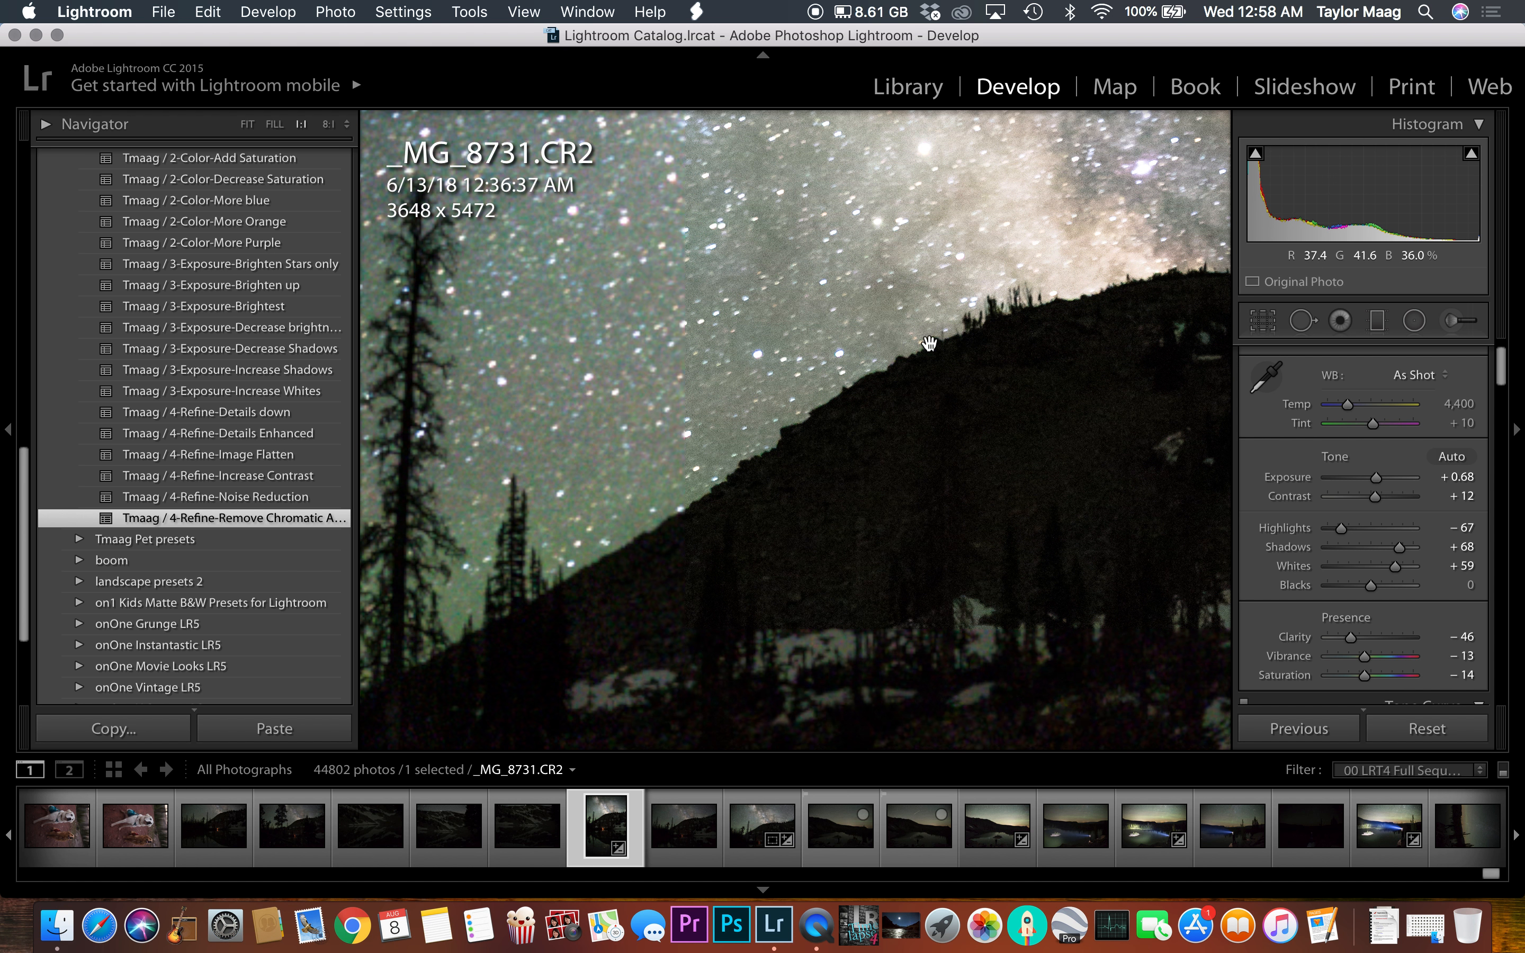
mouse_move(672, 477)
left_mouse_down()
mouse_move(857, 375)
mouse_move(816, 522)
left_mouse_up()
left_click_drag(939, 442, 696, 512)
left_click_drag(921, 448, 752, 450)
left_click(1083, 460)
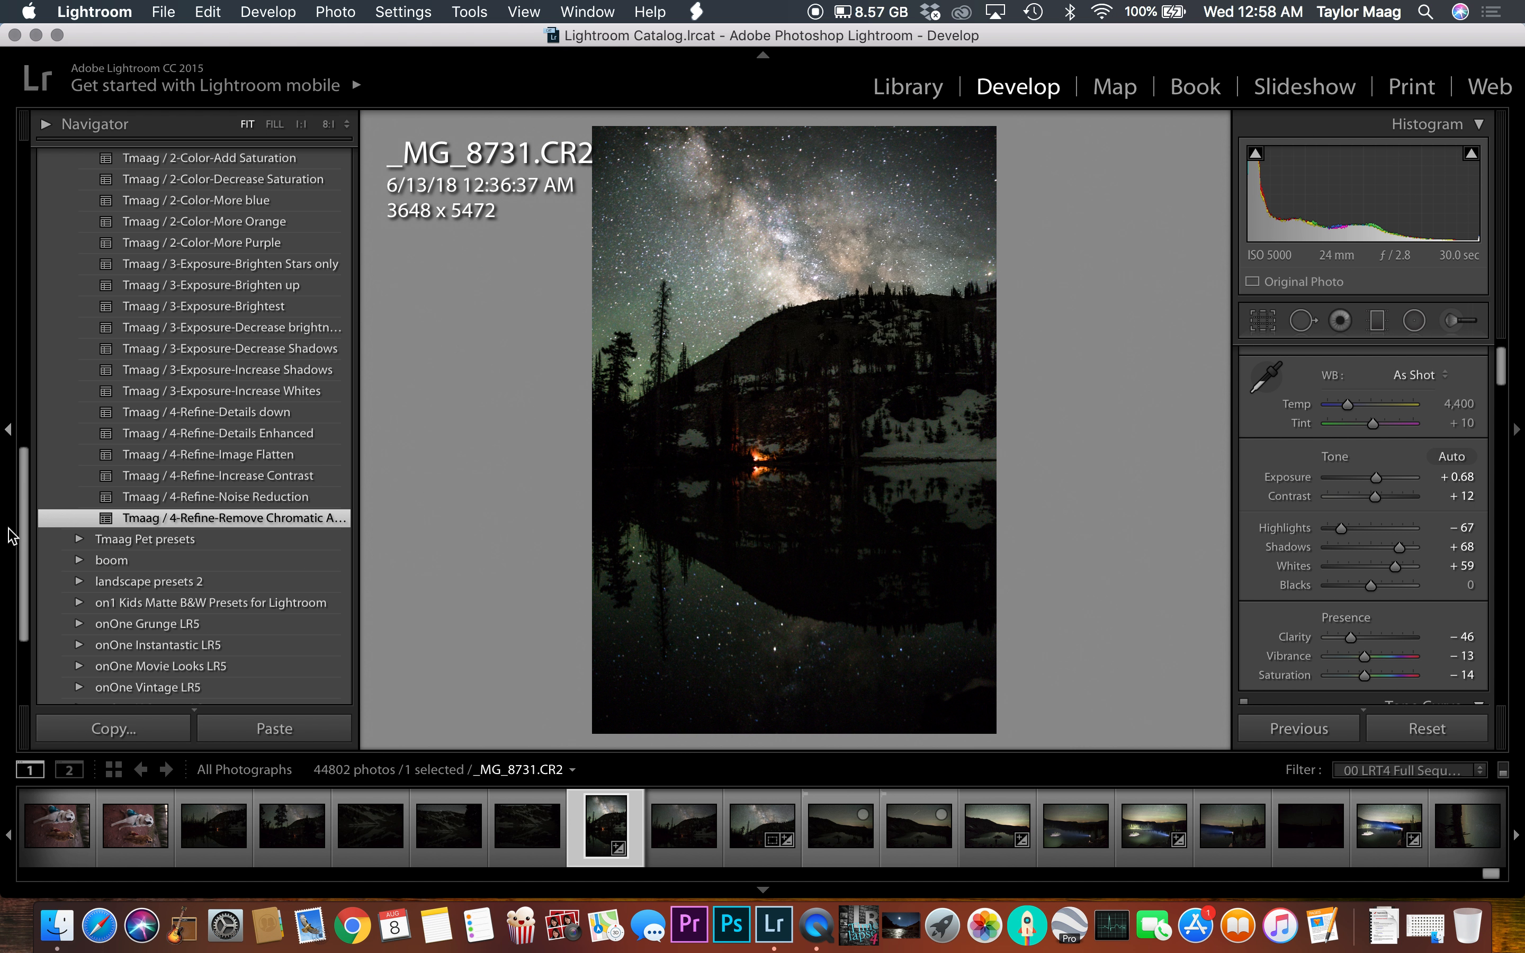